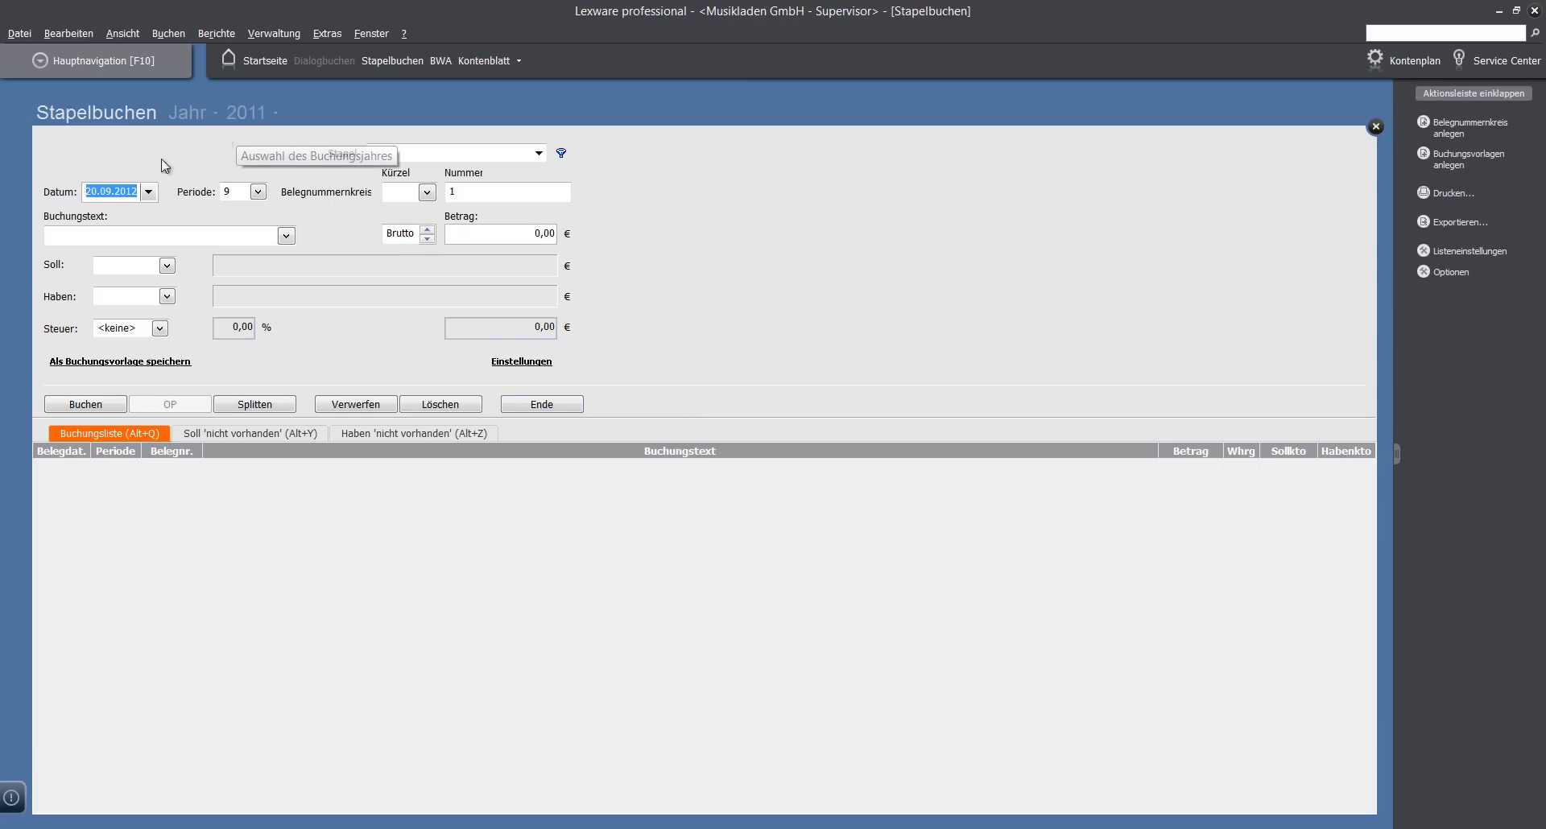
- Set the posting date to 31.12.2011 and choose document number range SV (Saldenvorträge) with number 1
click(92, 197)
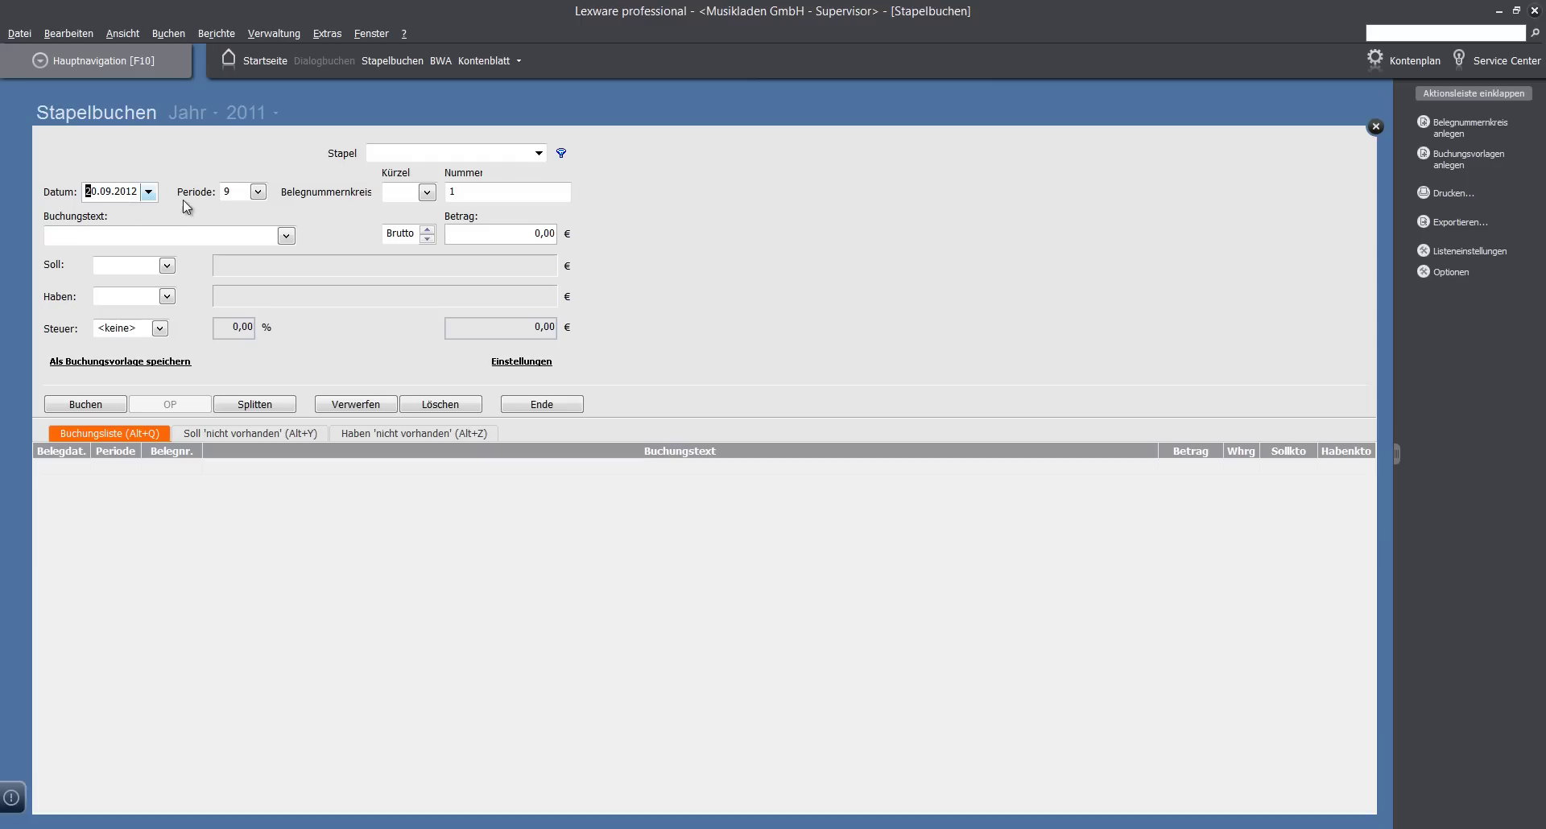
text(31.12.2011)
key(Tab)
key(Tab)
key(alt+Down)
key(Down)
key(Down)
key(Down)
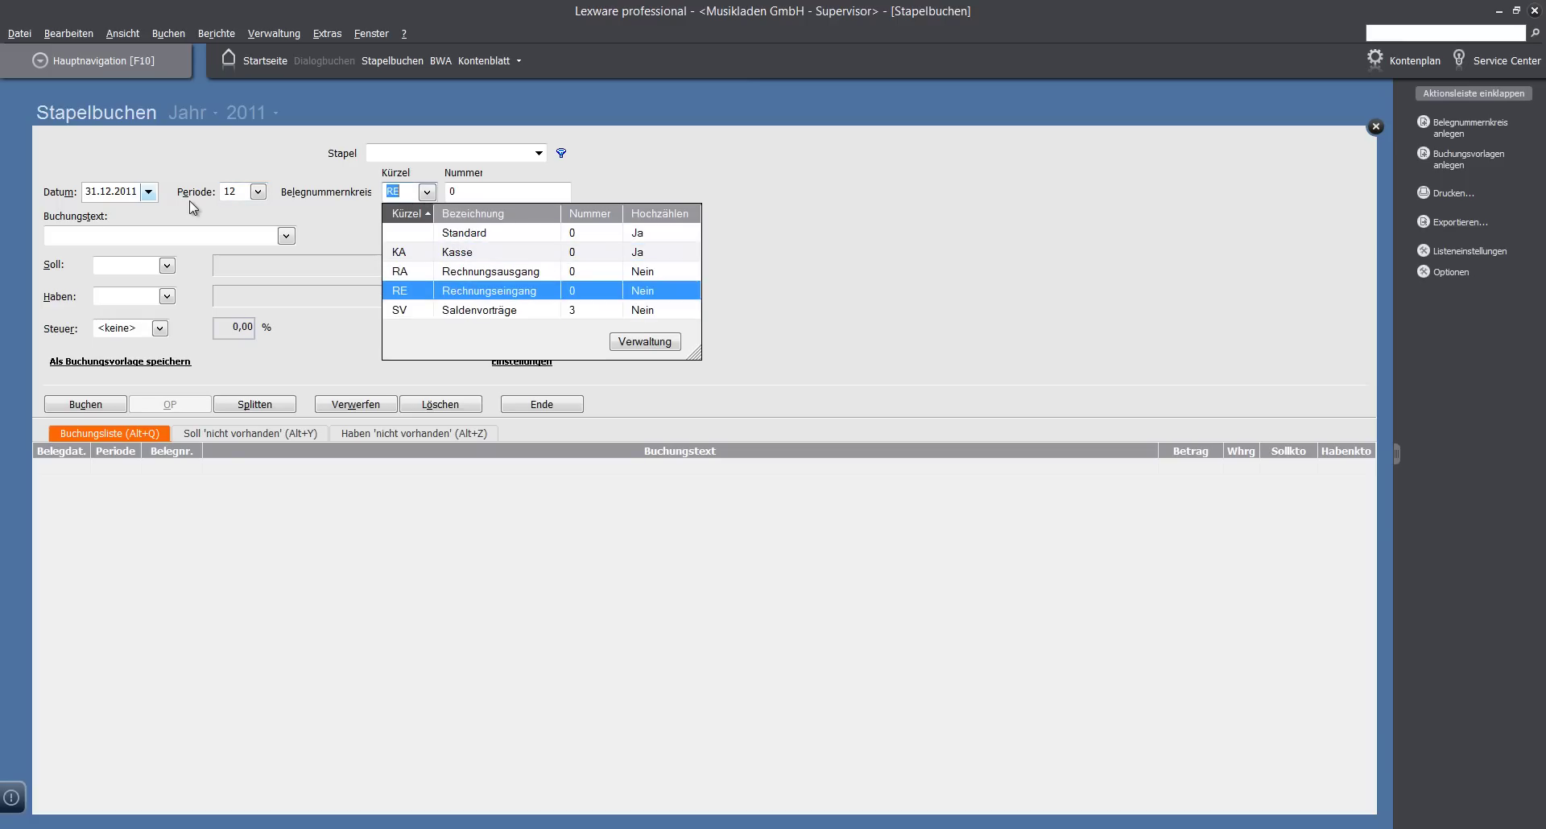
key(Down)
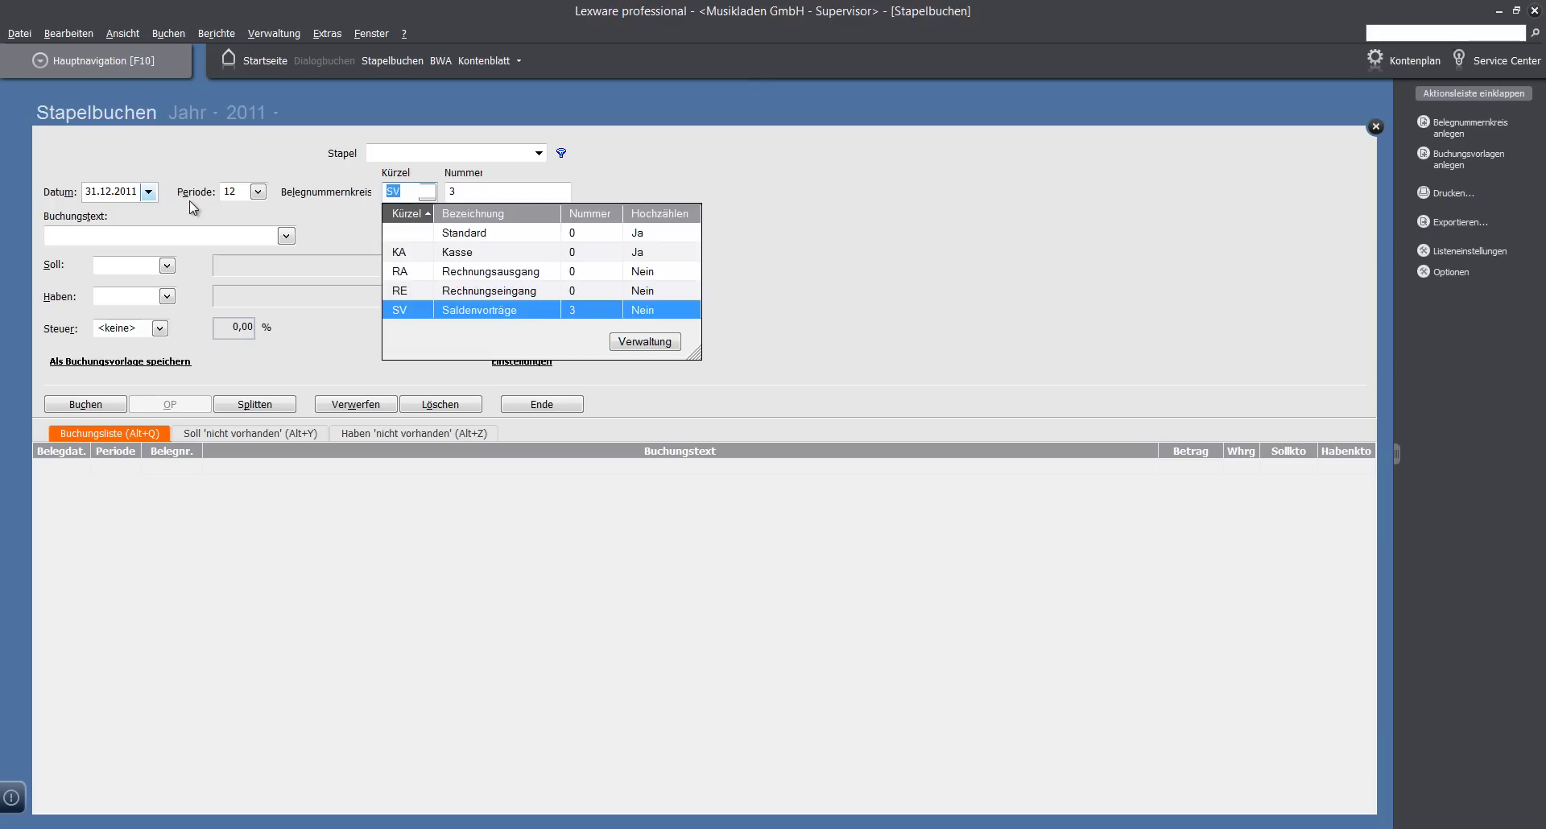
key(Tab)
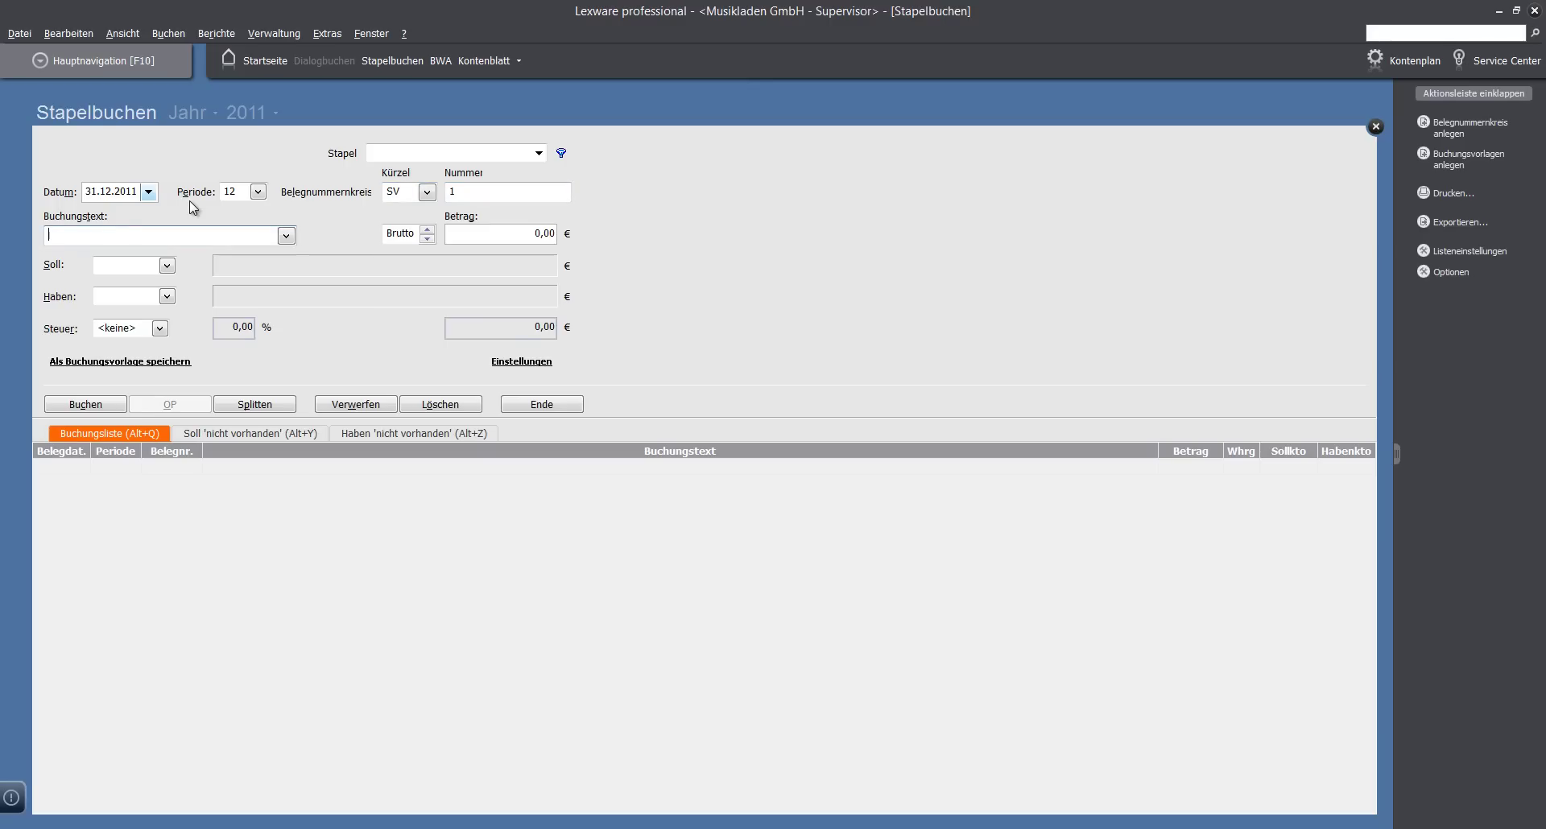
- Enter the posting text "SV Kasse" and an amount of 2.250 € for the opening entry
key(alt+Down)
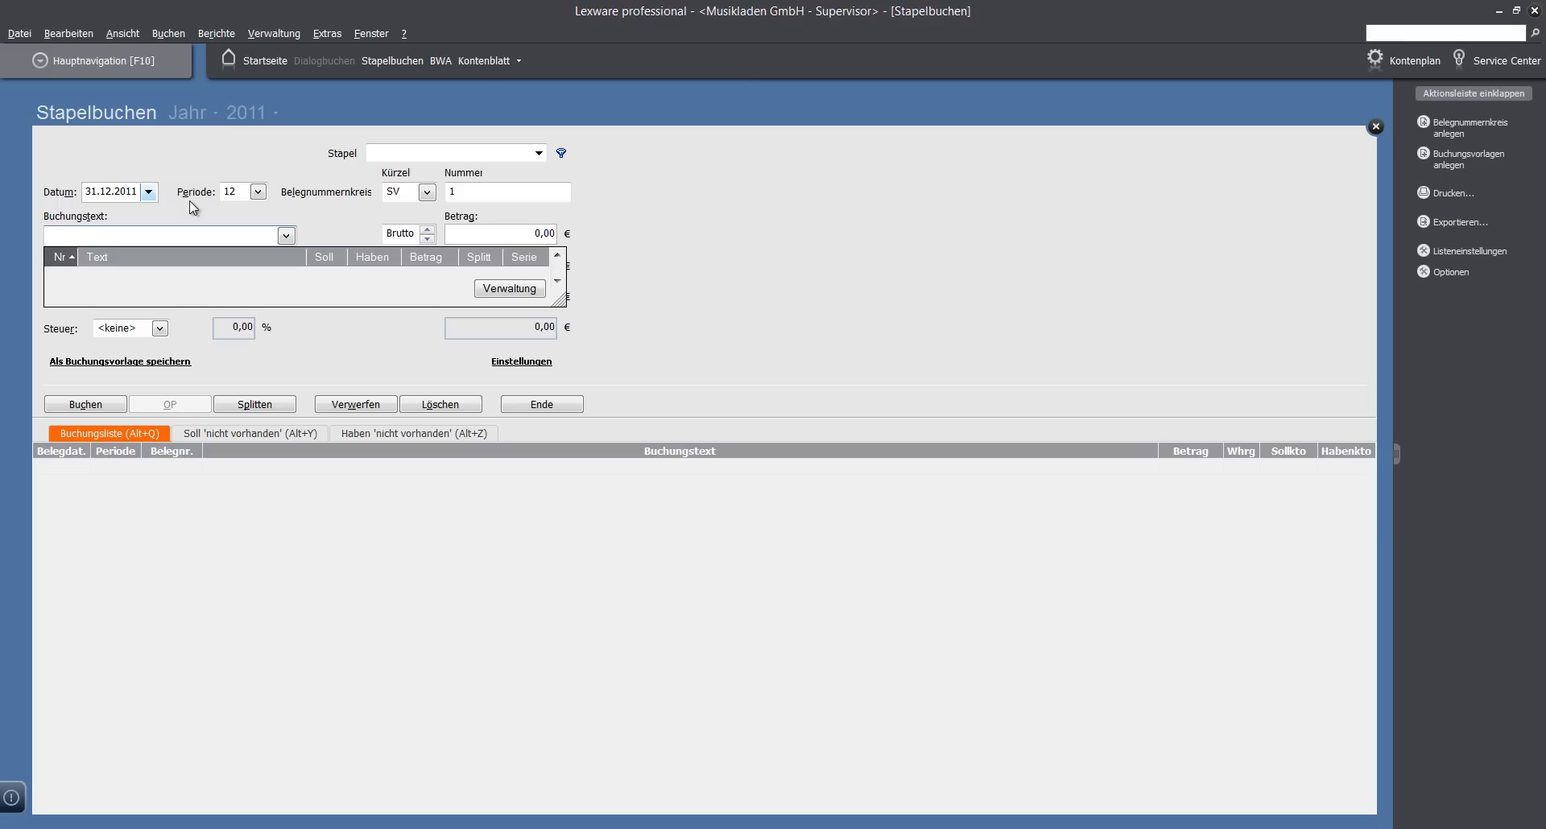
text(SV)
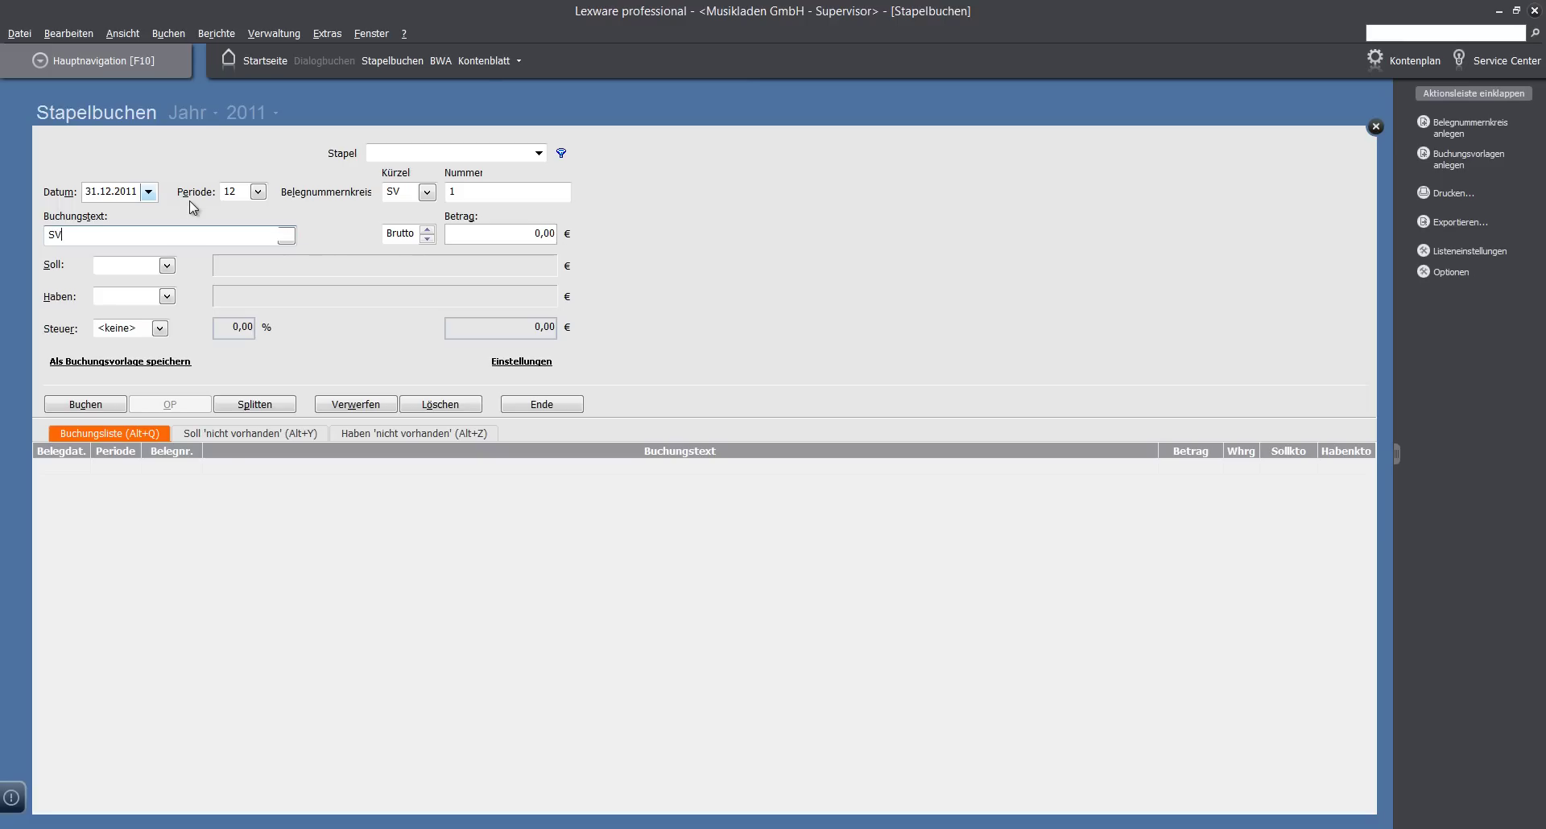
text( Kasse)
key(Tab)
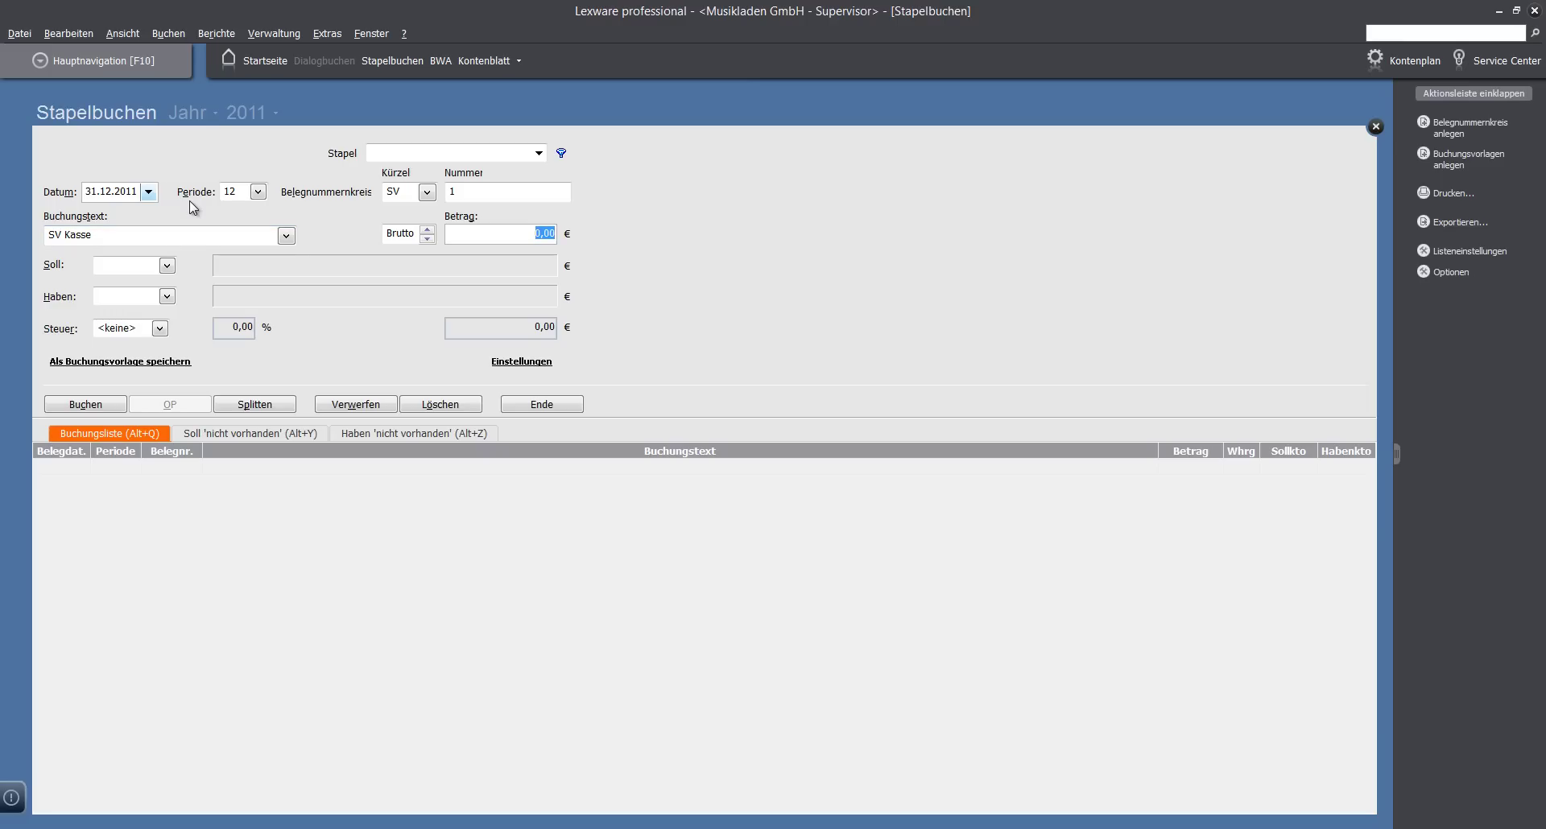
text(2.250)
key(Tab)
- Assign debit account 1000 Kasse and credit account 9000 Saldenvorträge Sachkonten, and post the cash opening entry
key(F4)
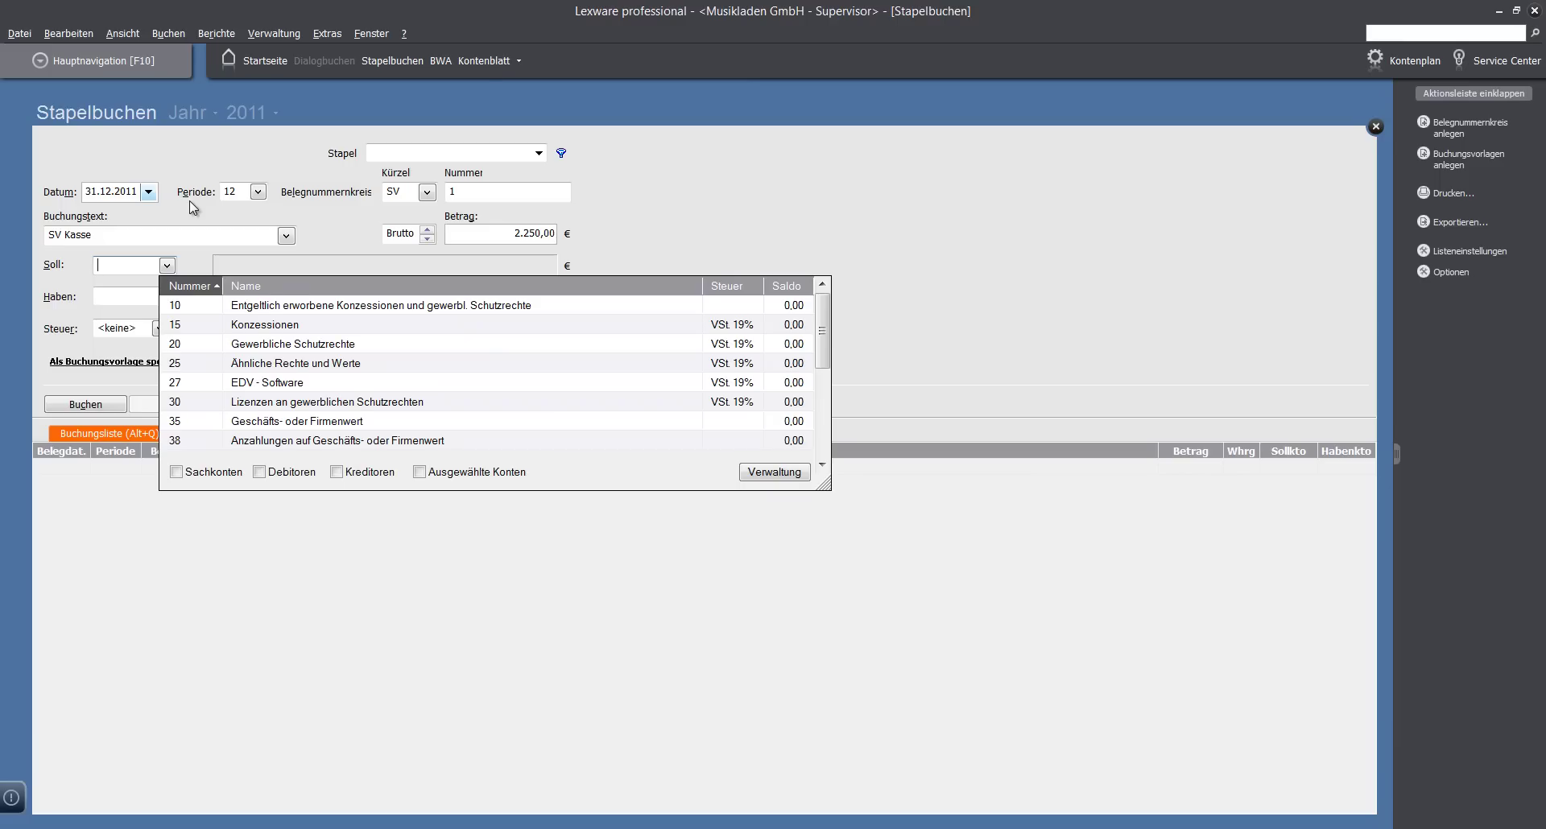
text(kas)
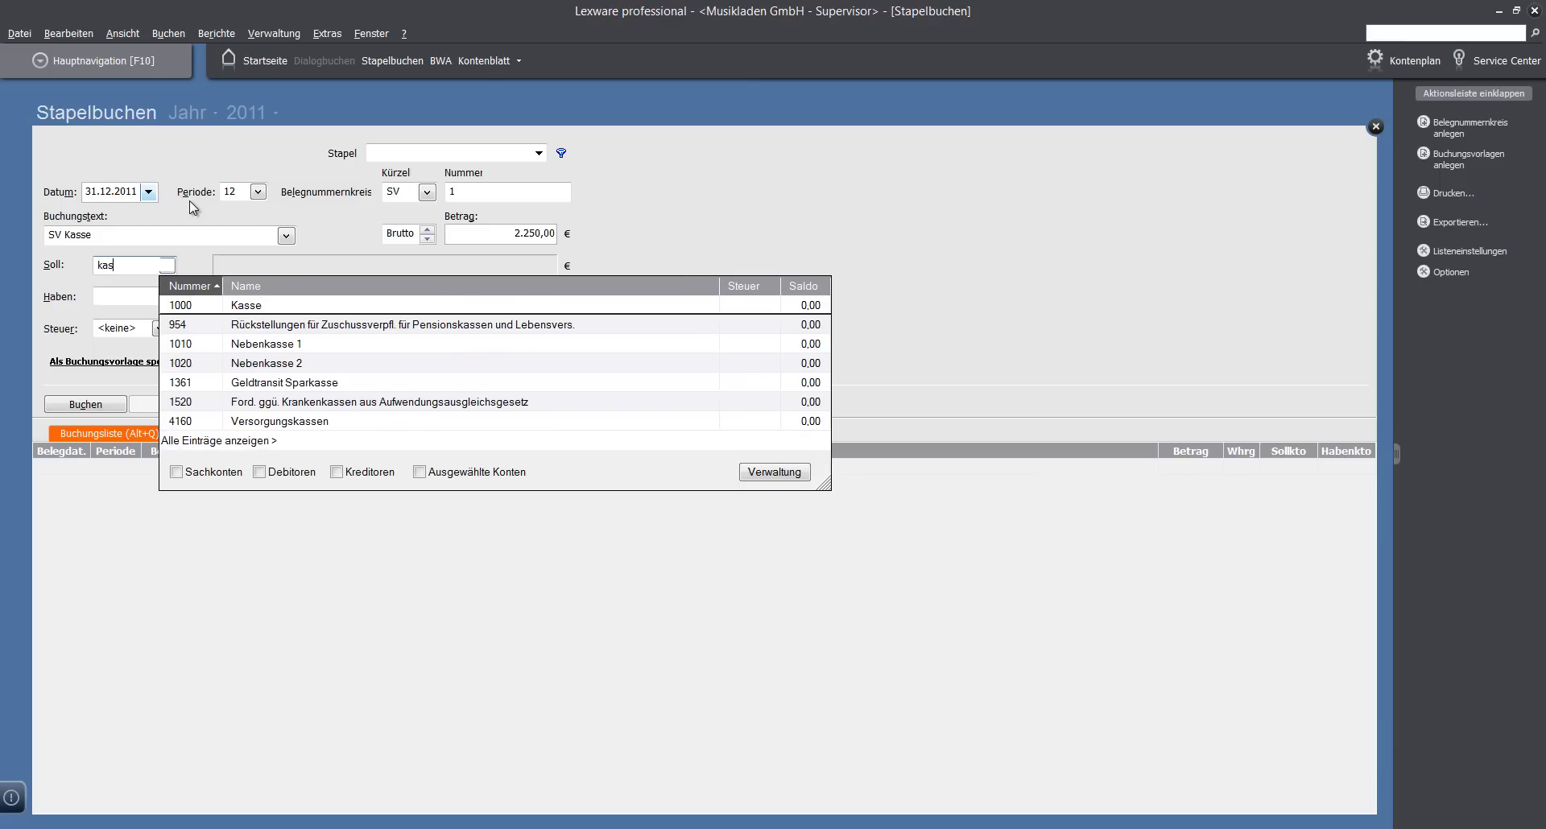
key(Down)
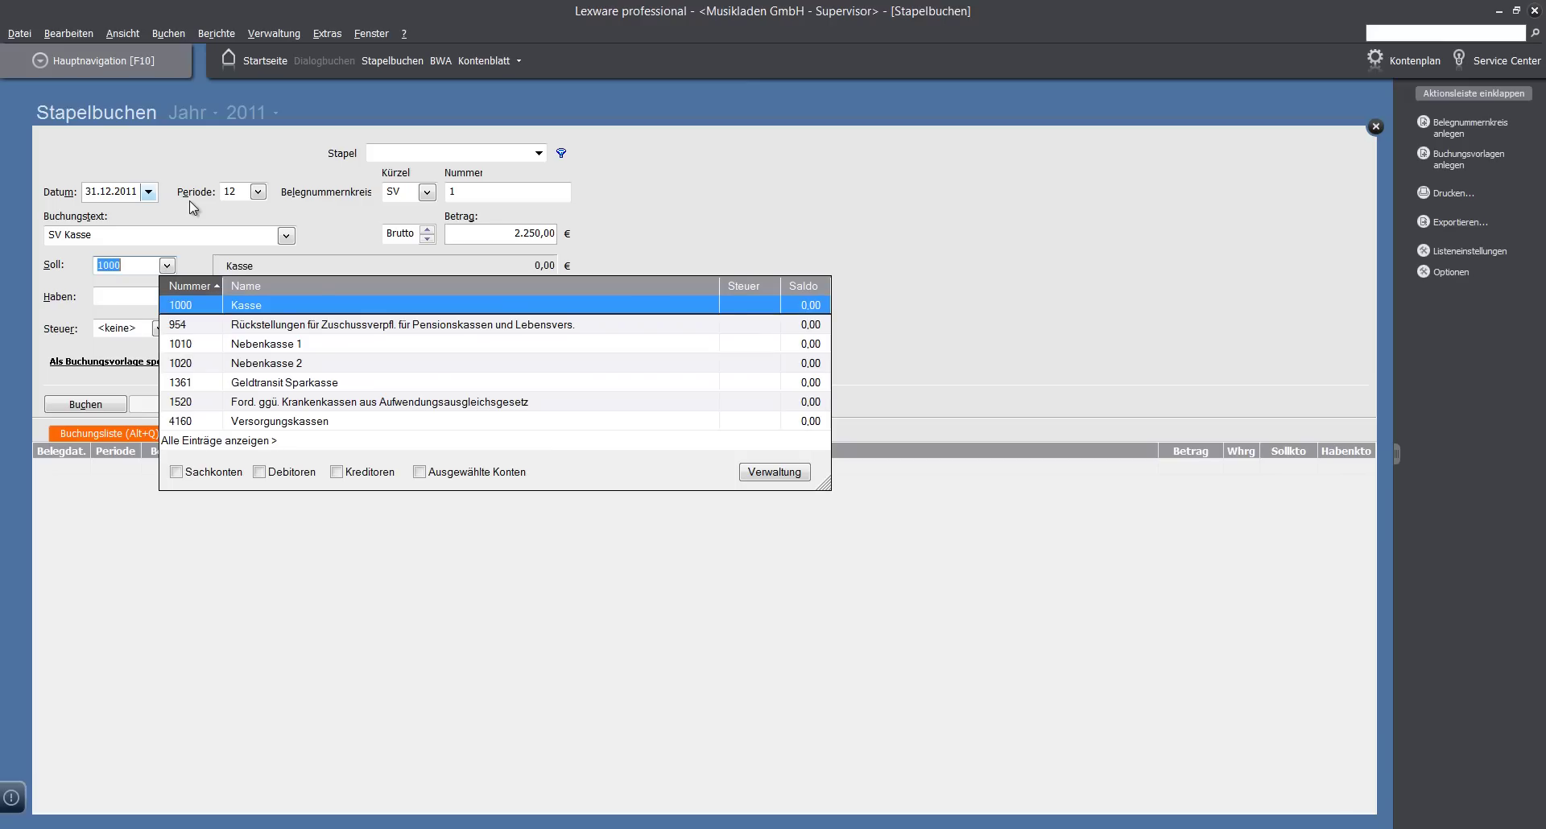
key(Return)
text(9000)
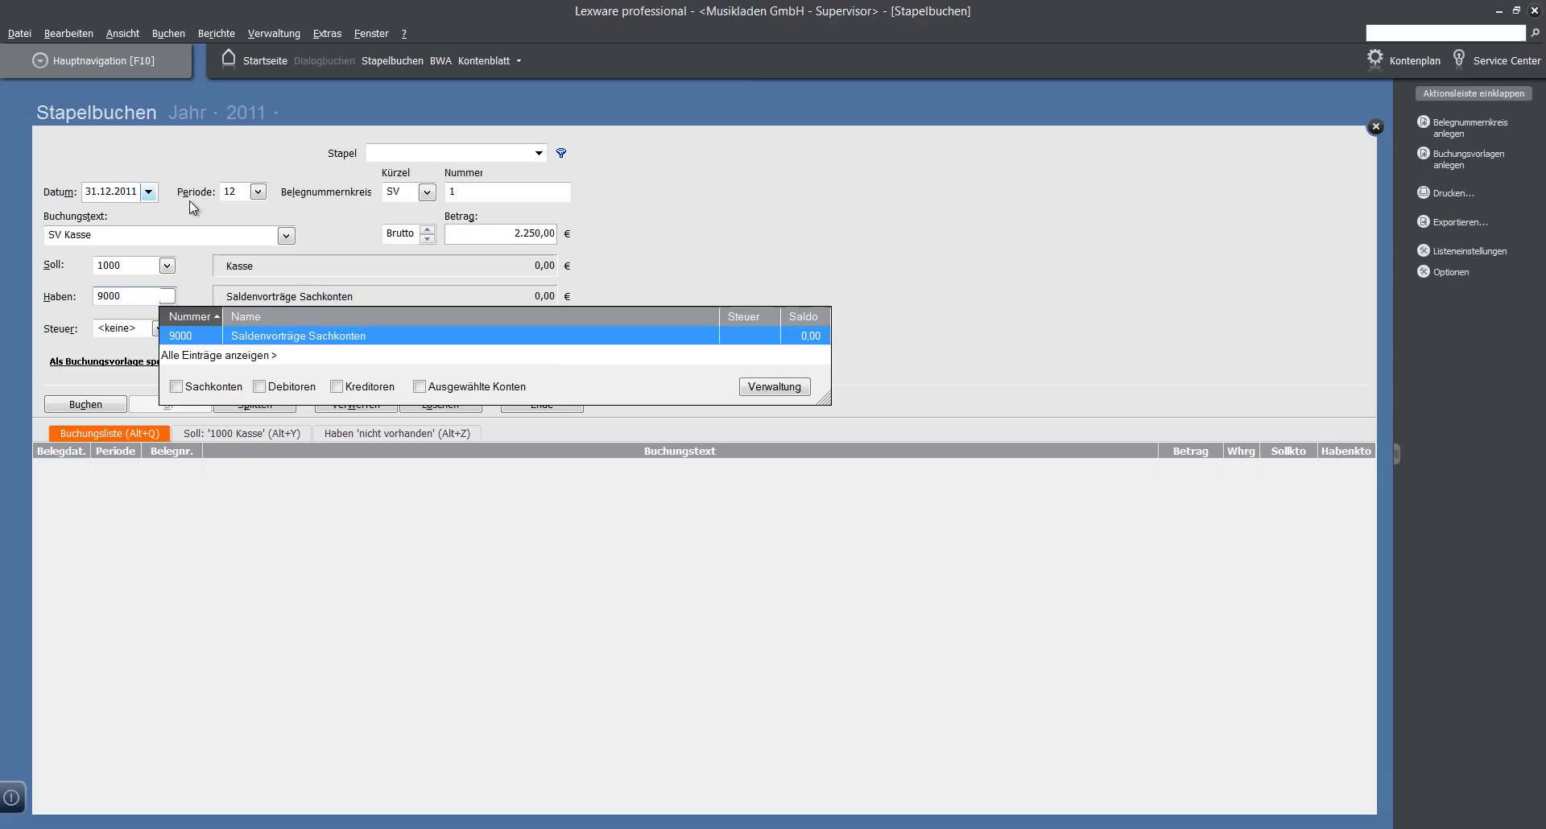
key(Return)
key(Return)
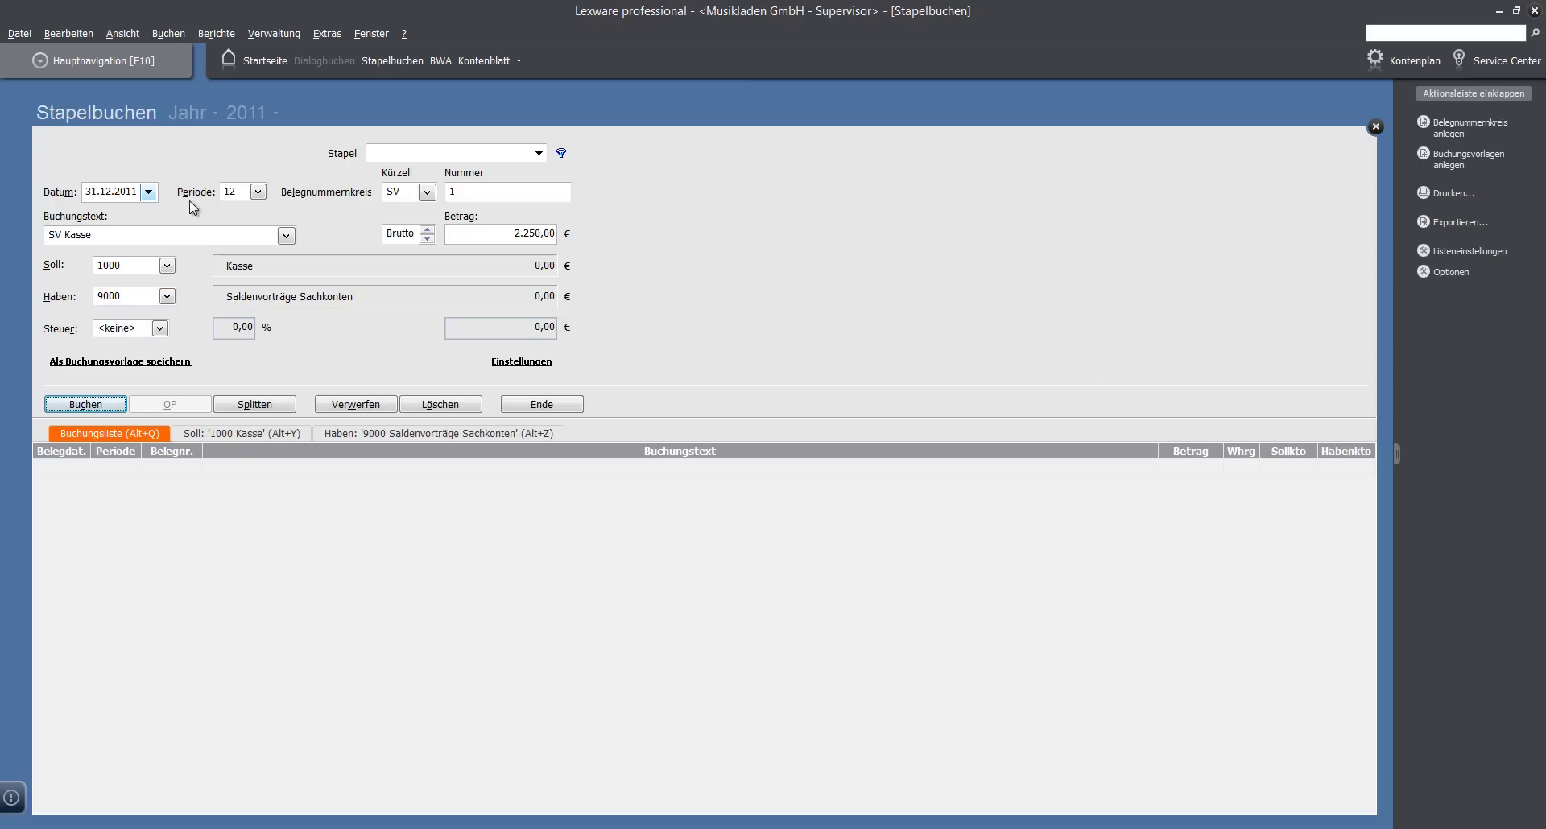
key(Return)
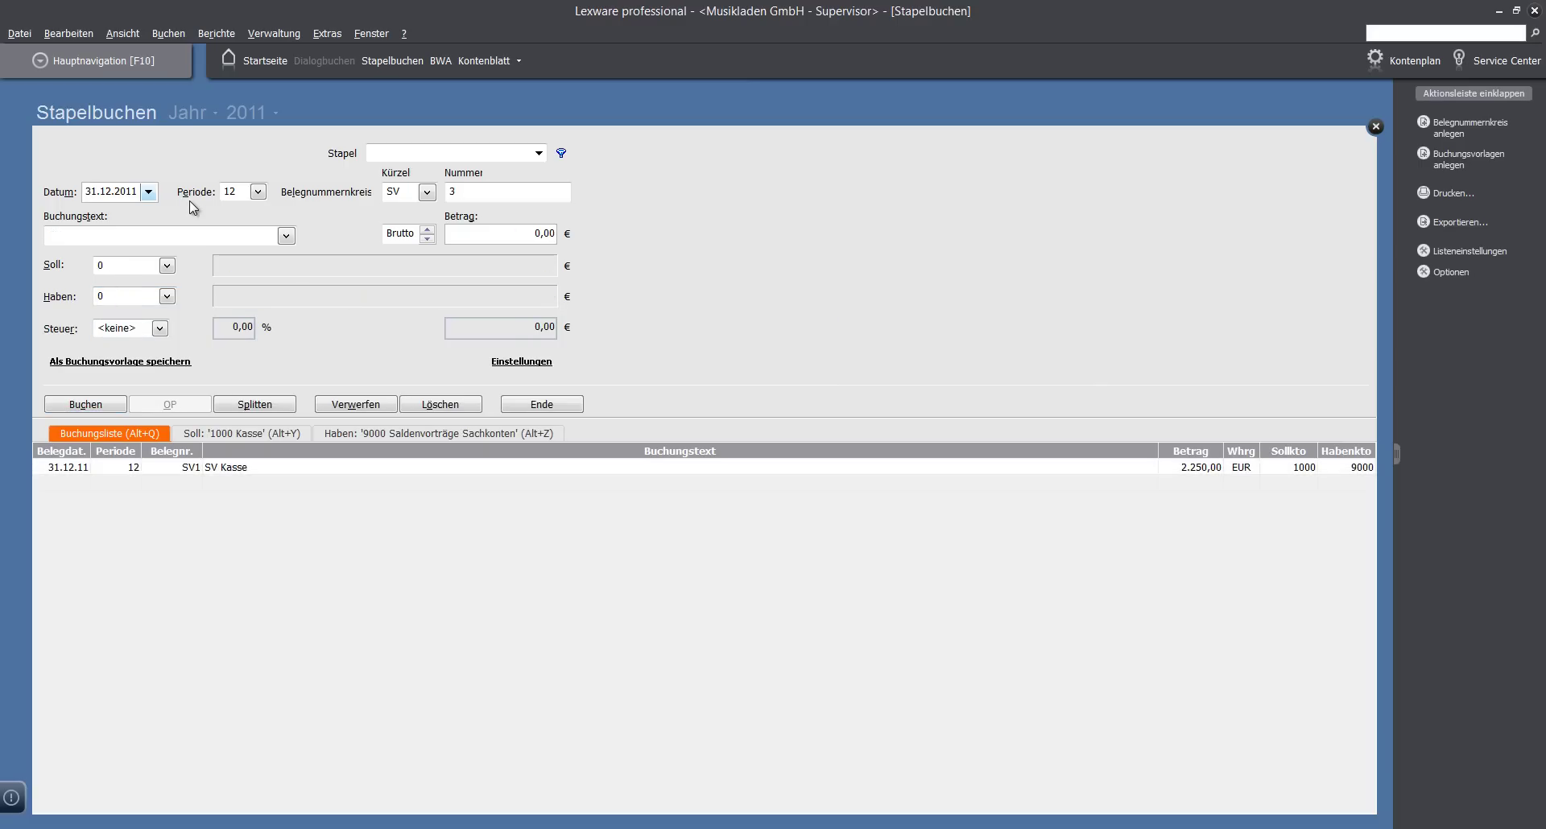
- Fill in the next entry with document number 2, posting text "SV Eigenkapital" and amount 50.000 €
key(Return)
key(Return)
key(Return)
text(2)
key(Return)
text(SV Eigenkapital)
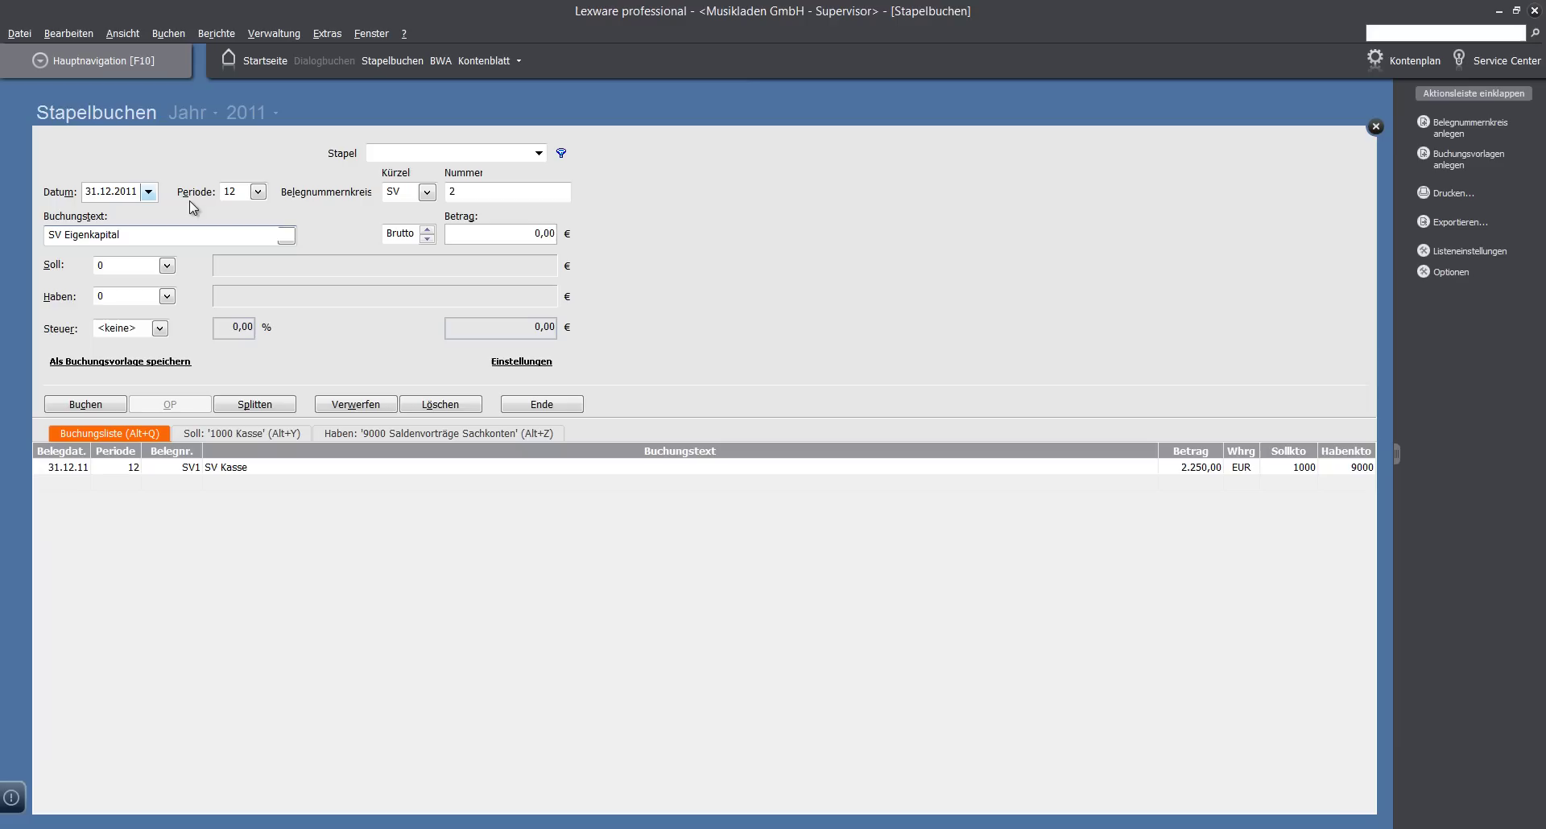
key(Tab)
text(50.000)
key(Tab)
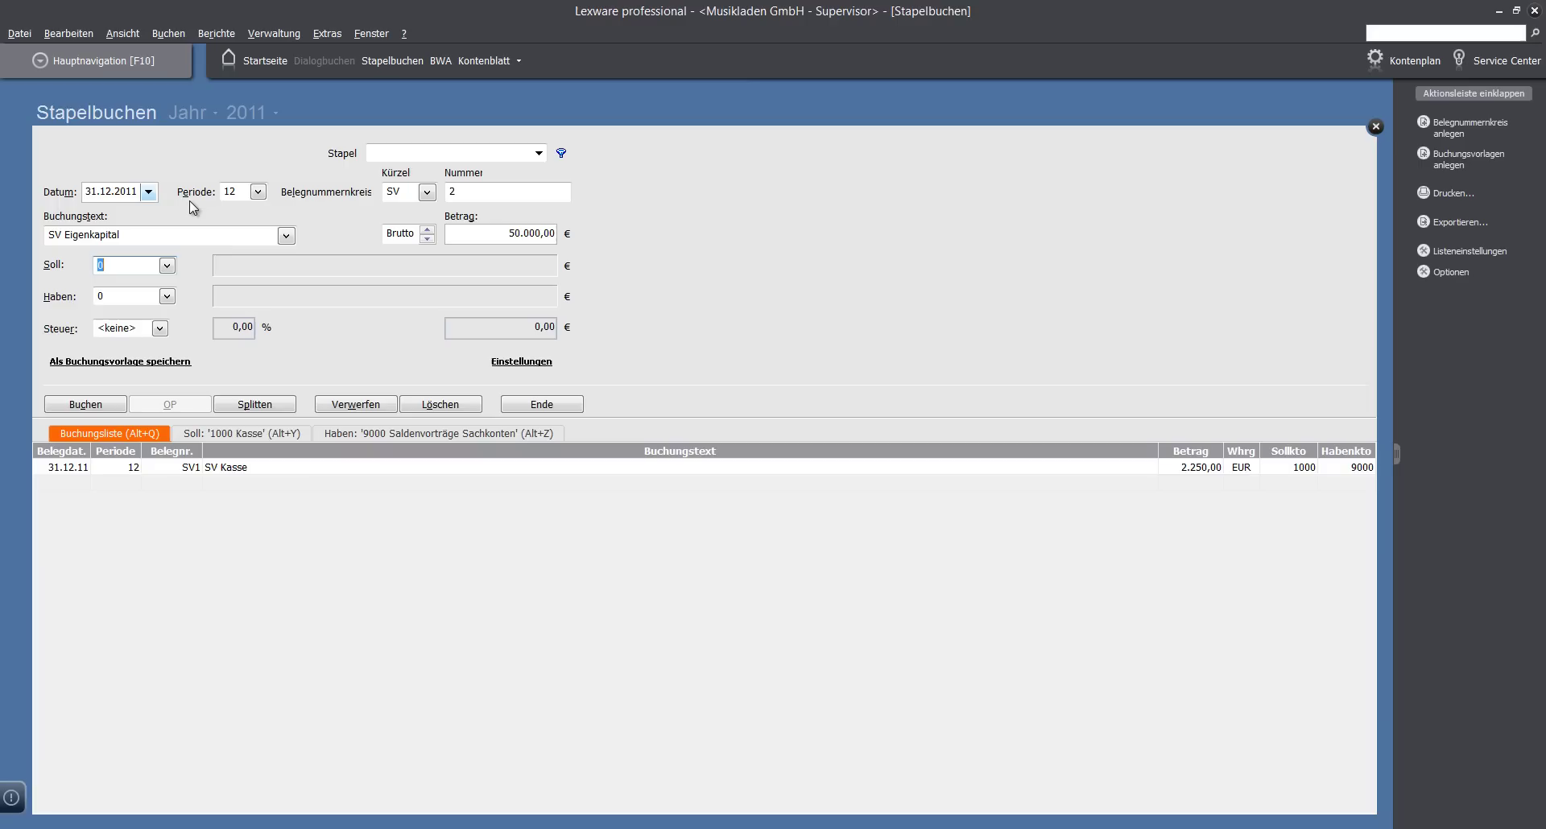
- Assign debit account 9000 Saldenvorträge Sachkonten and credit account 800 Gezeichnetes Kapital, and post the equity opening entry
key(F4)
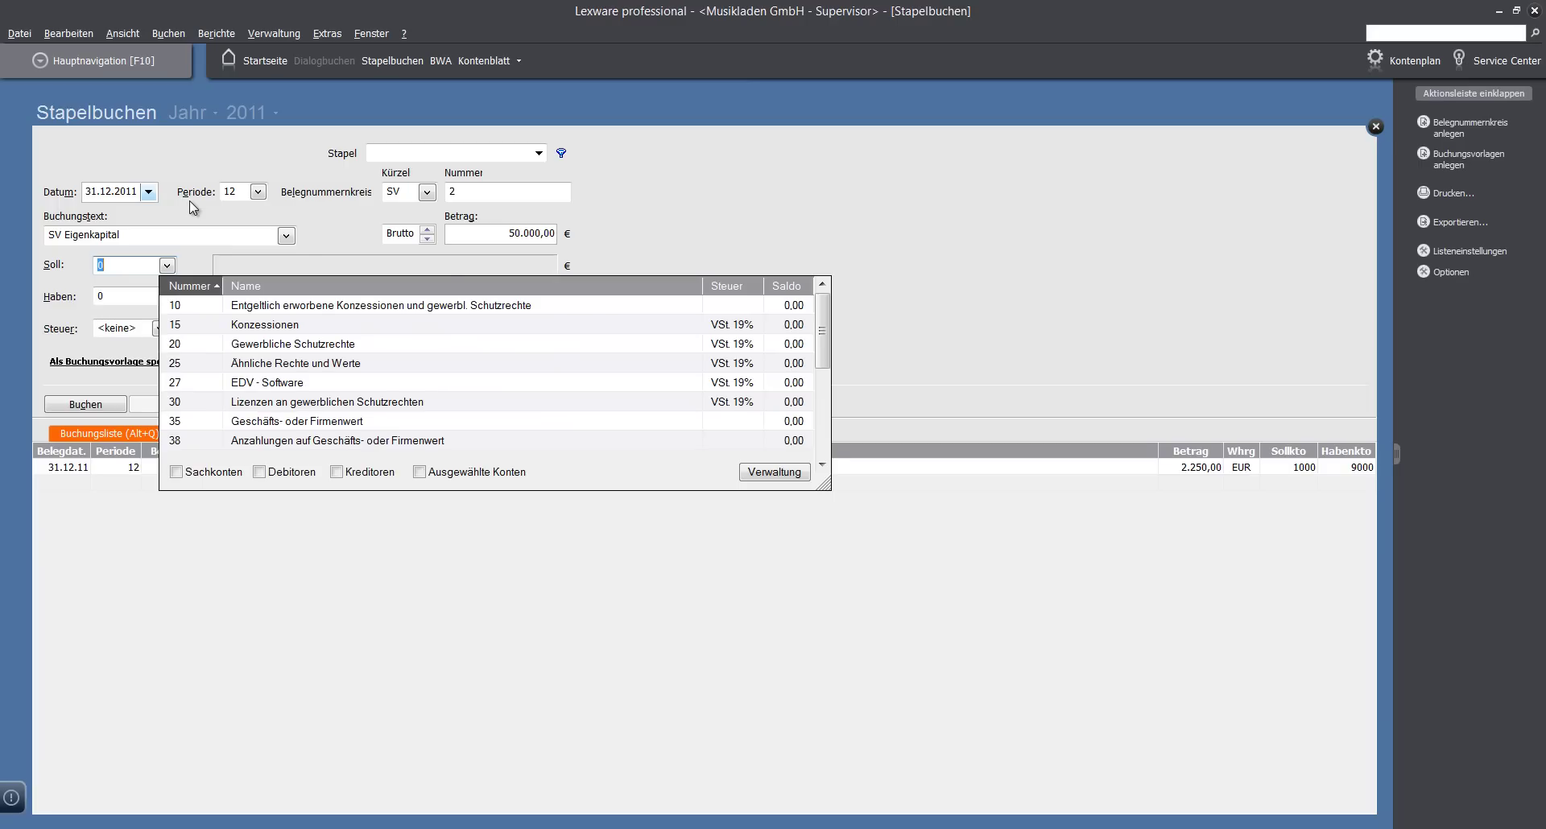
text(900)
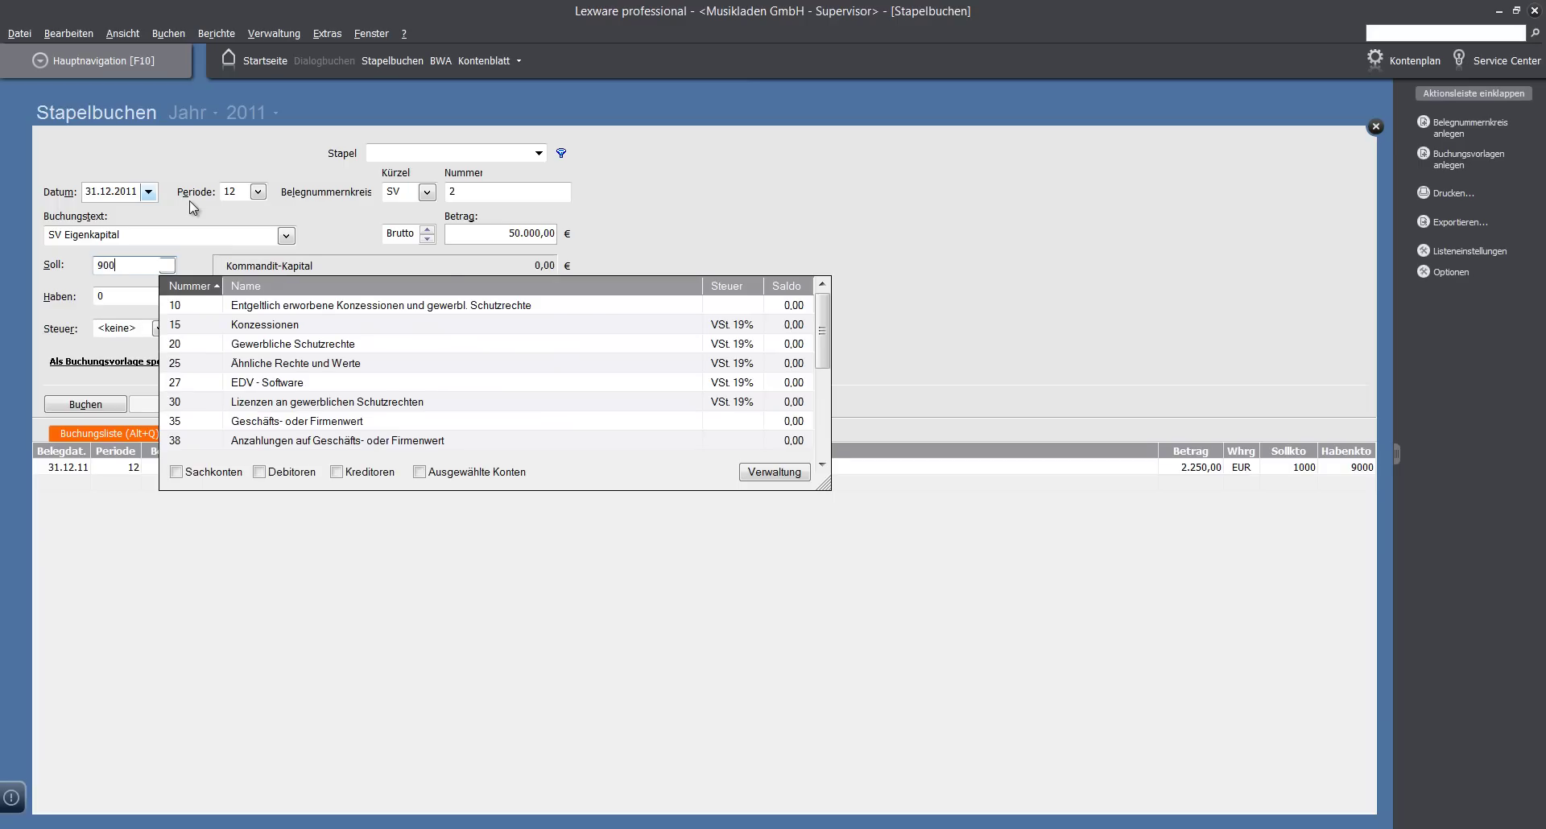
text(0)
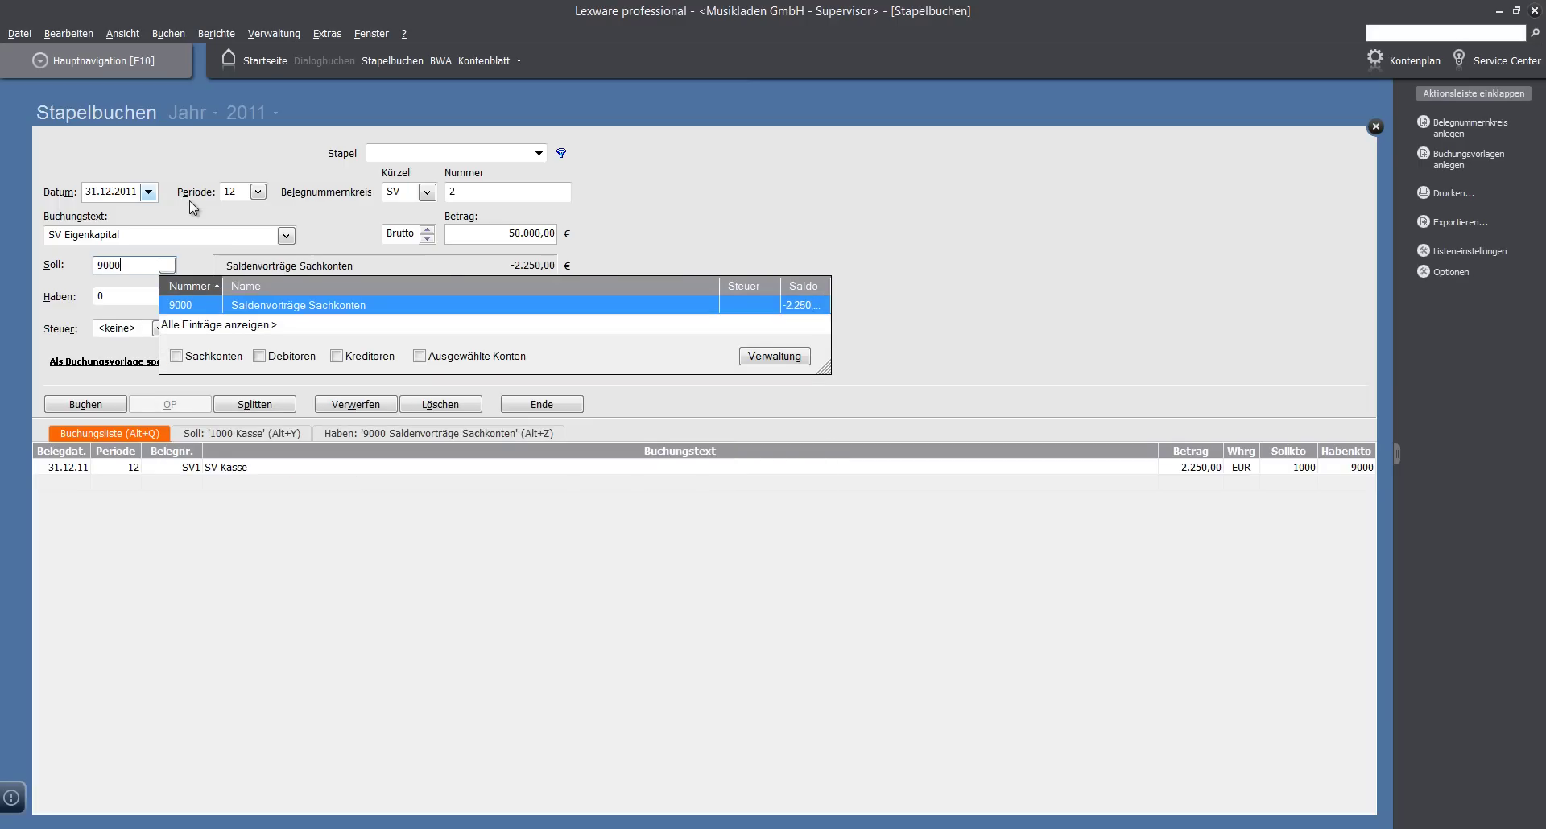
key(Return)
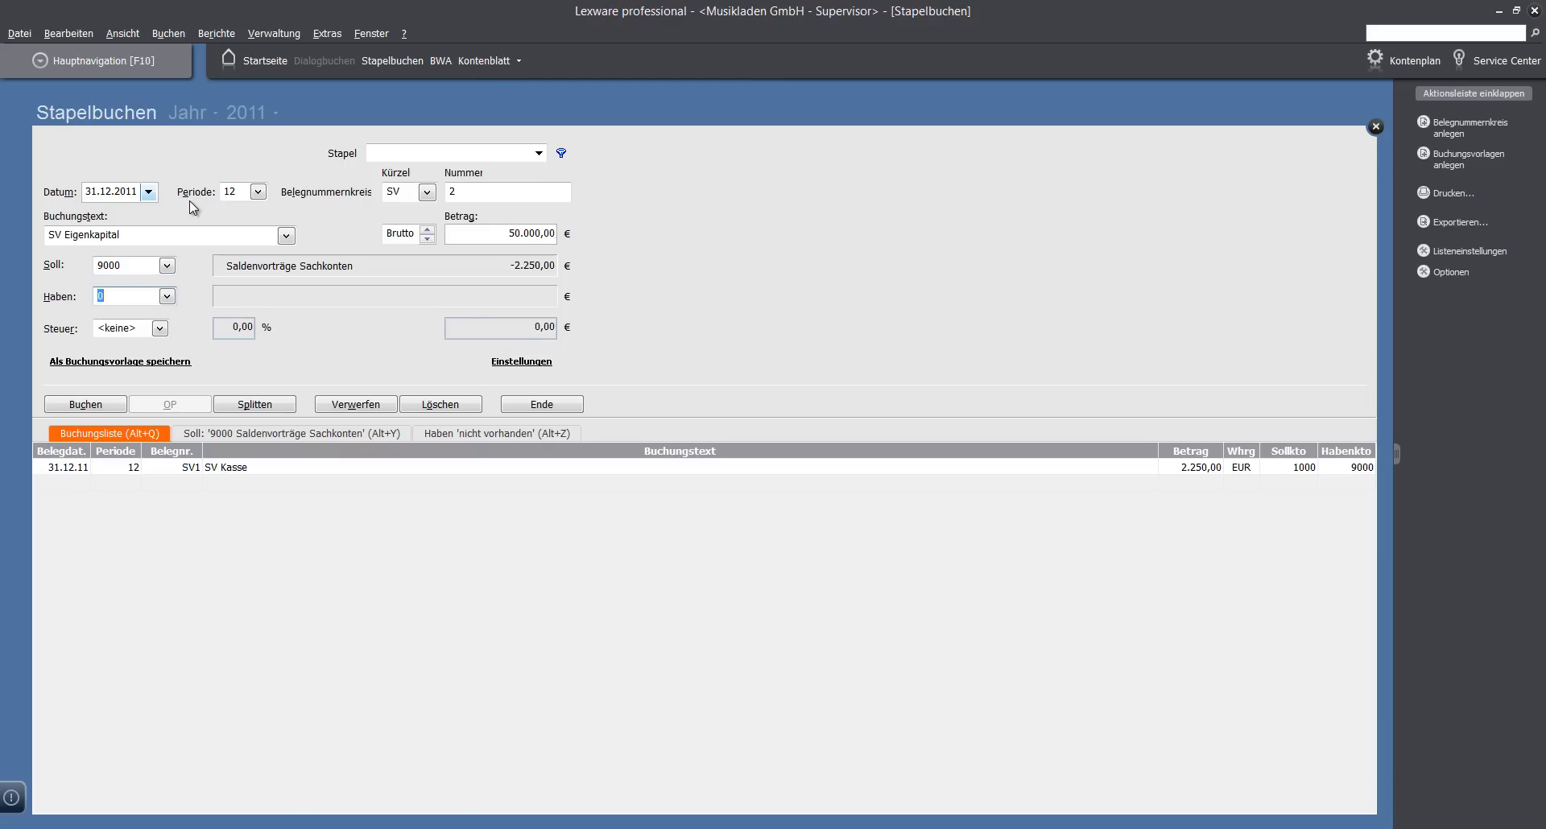
key(F4)
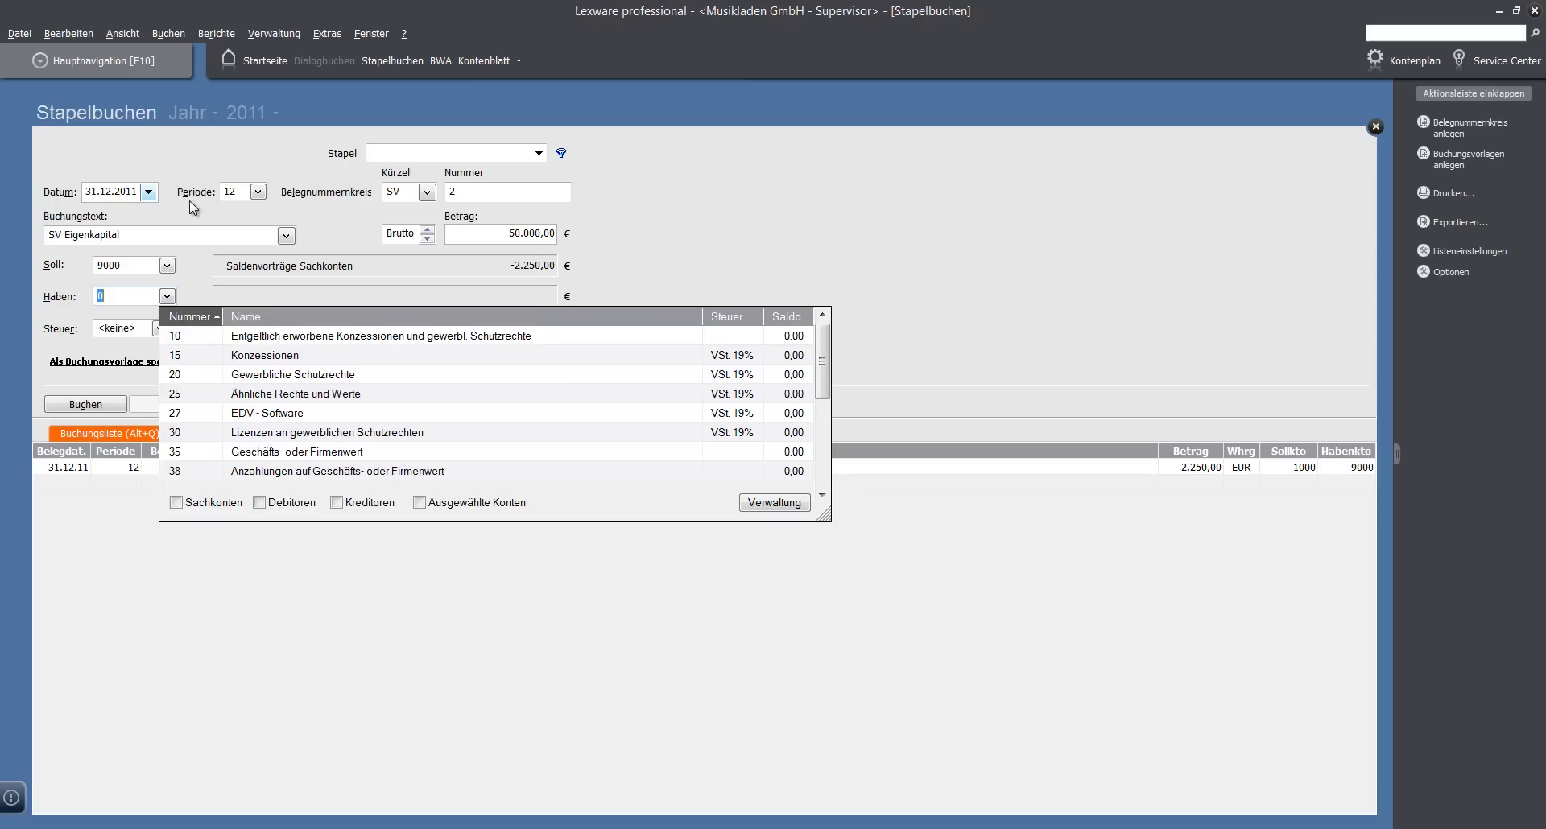
text(geze)
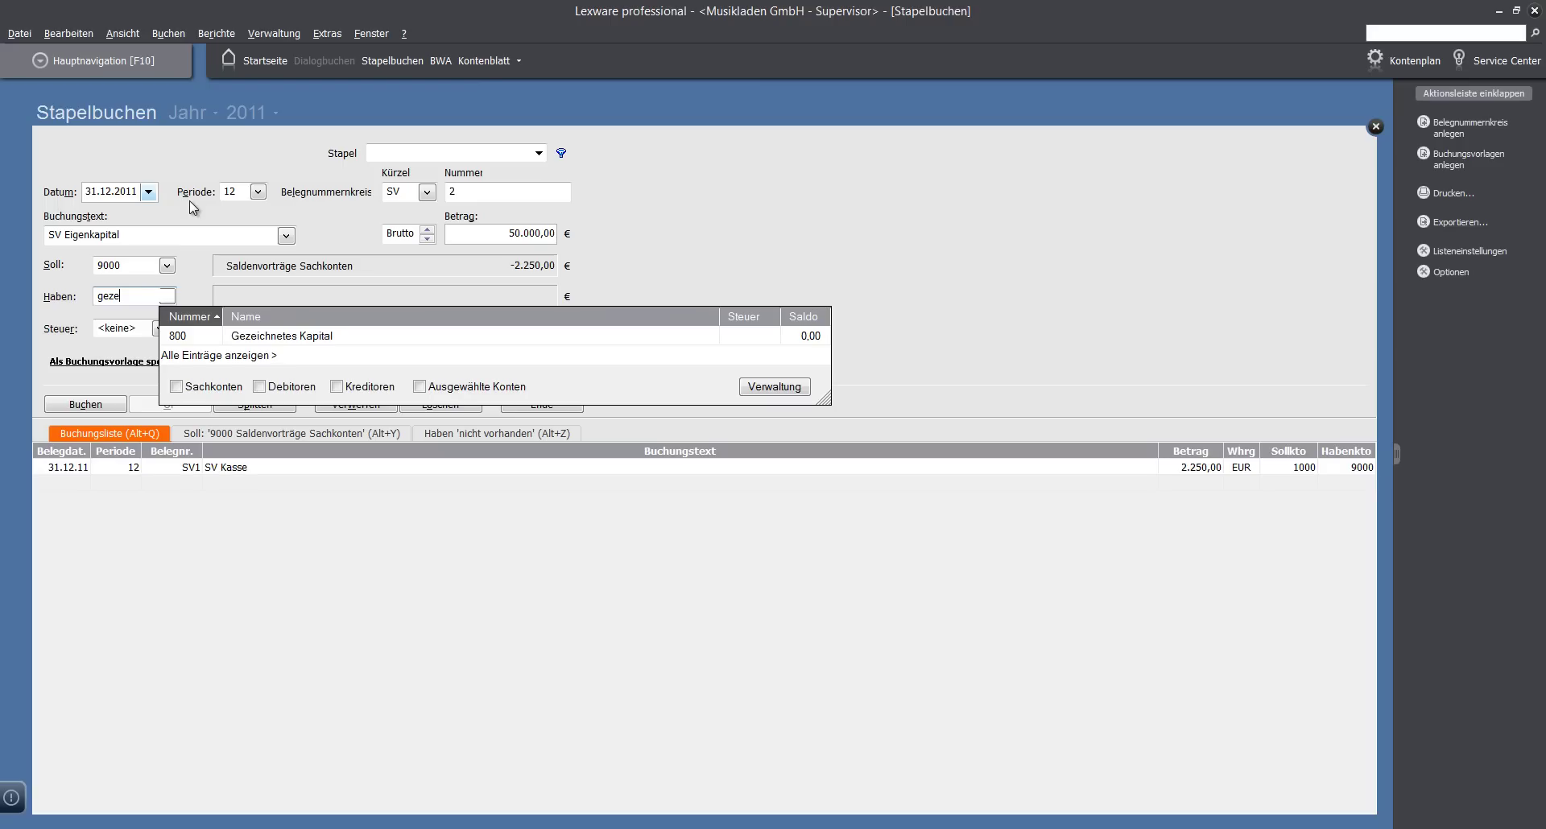
key(Down)
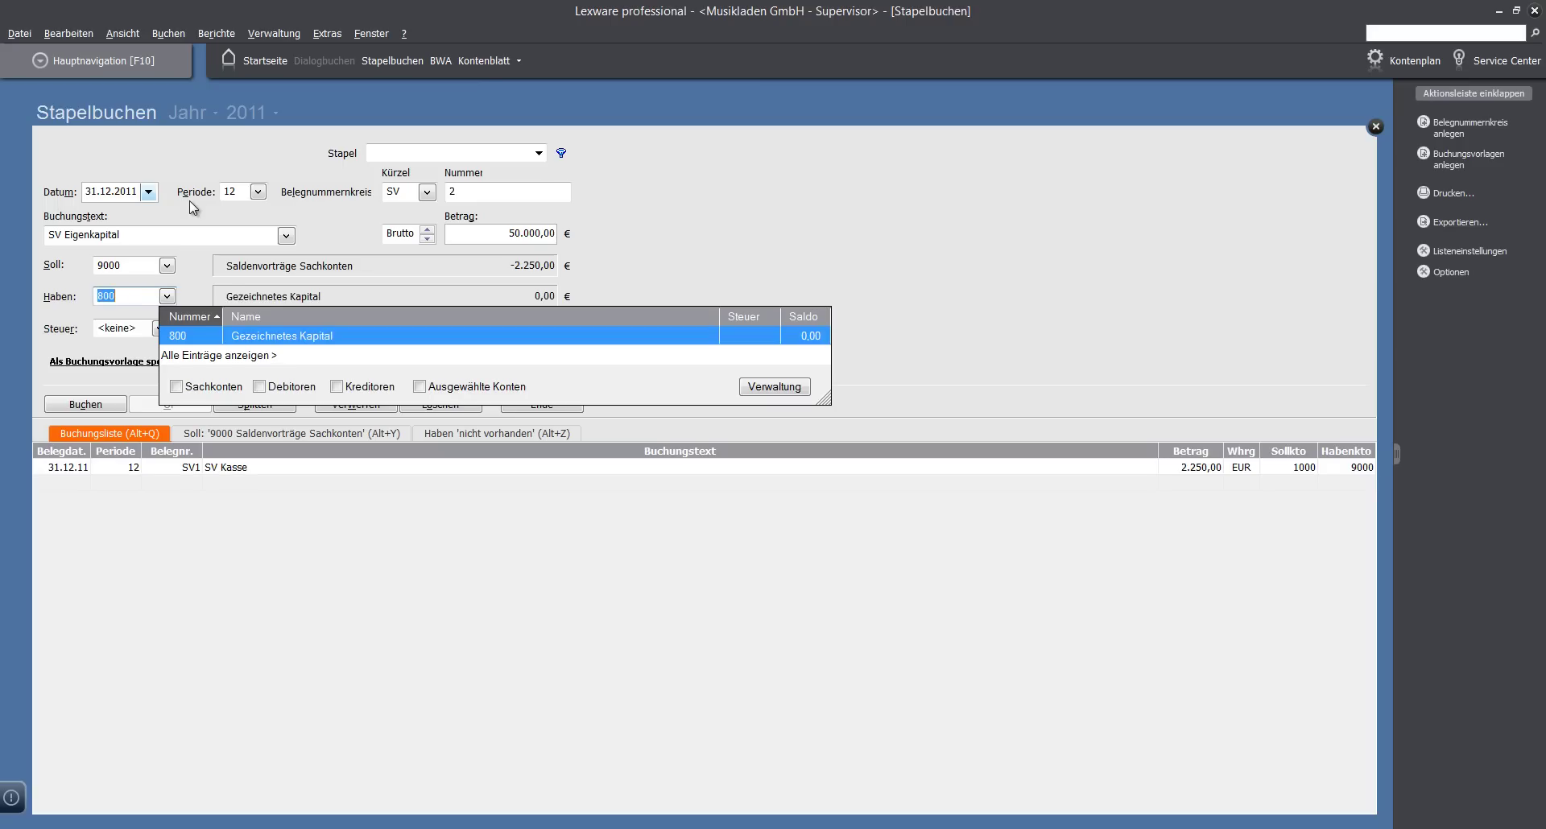
key(Tab)
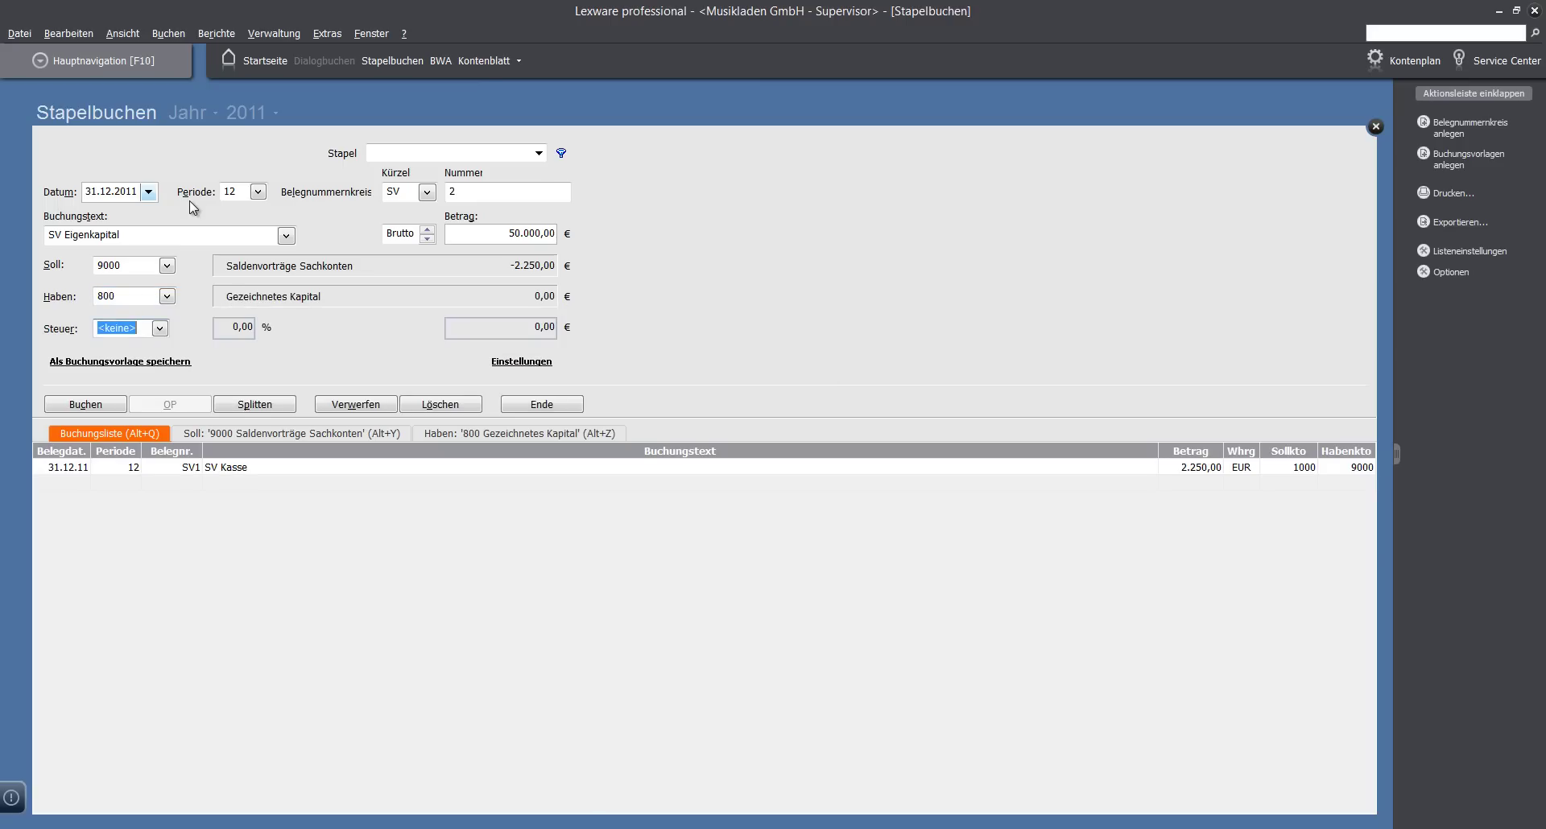
key(Tab)
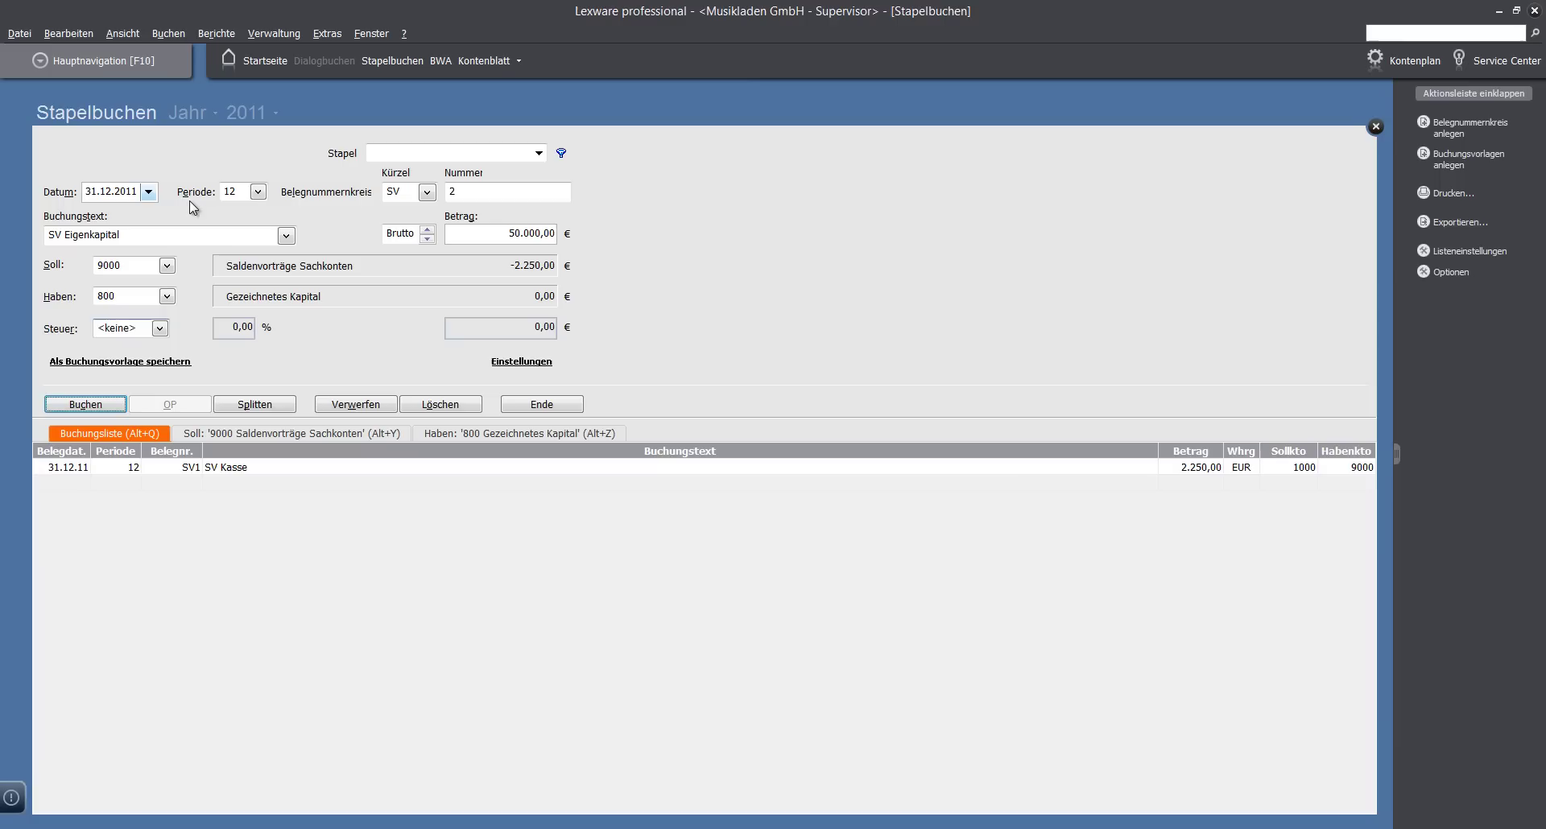
key(Return)
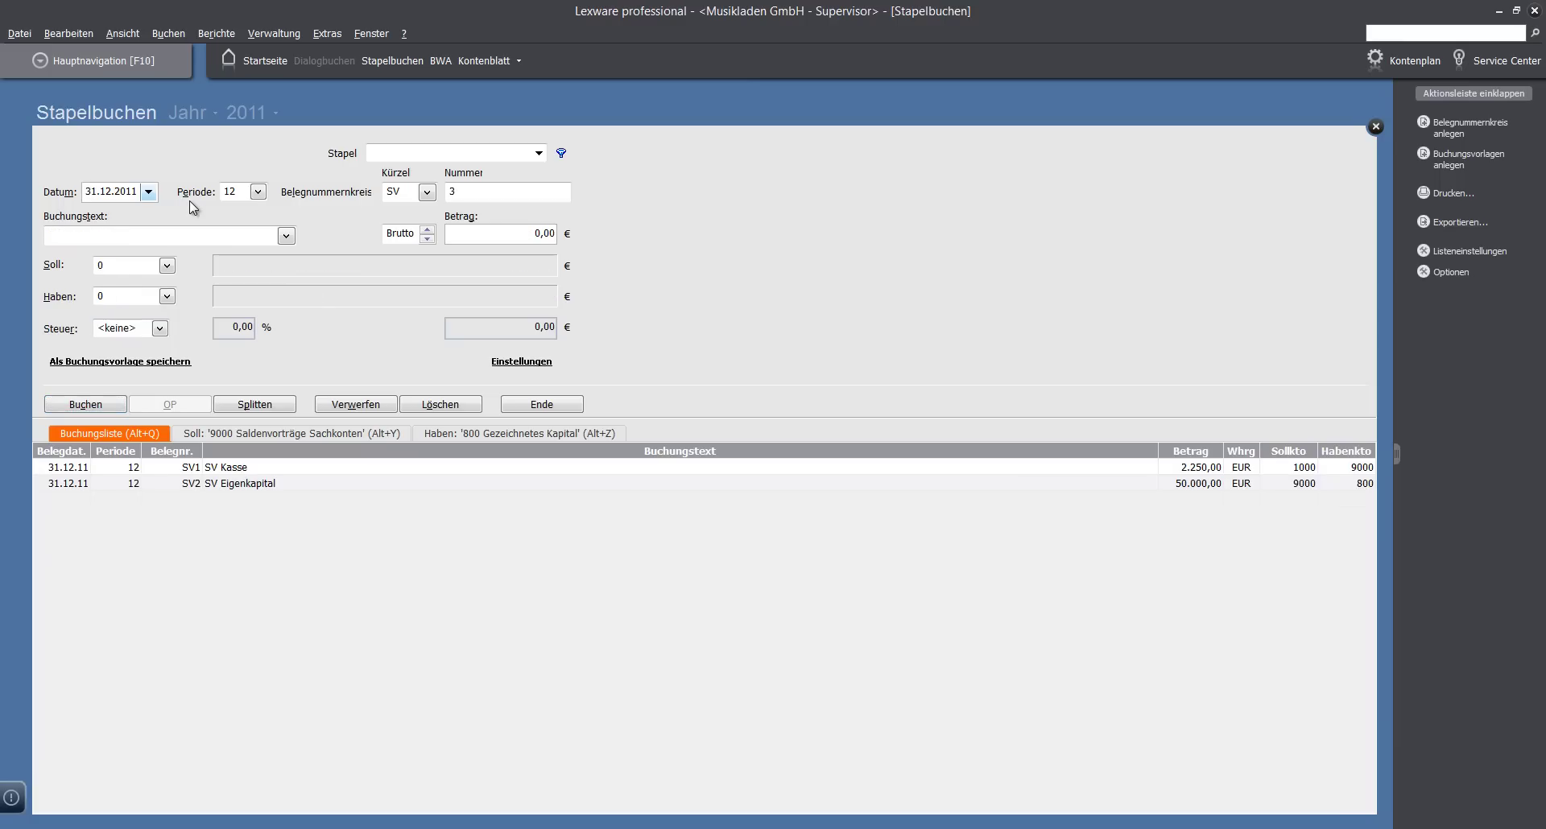
- Fill in the next entry, keeping document number SV 3, with posting text "SV BGA" and amount 125.000 €
key(Tab)
key(Tab)
key(Tab)
key(Tab)
key(alt+Down)
text(SV BGA)
key(Tab)
text(125.000)
key(Tab)
- Assign debit account 410 Geschäftsausstattung and credit account 9000, and post the SV BGA opening entry
text(gesc)
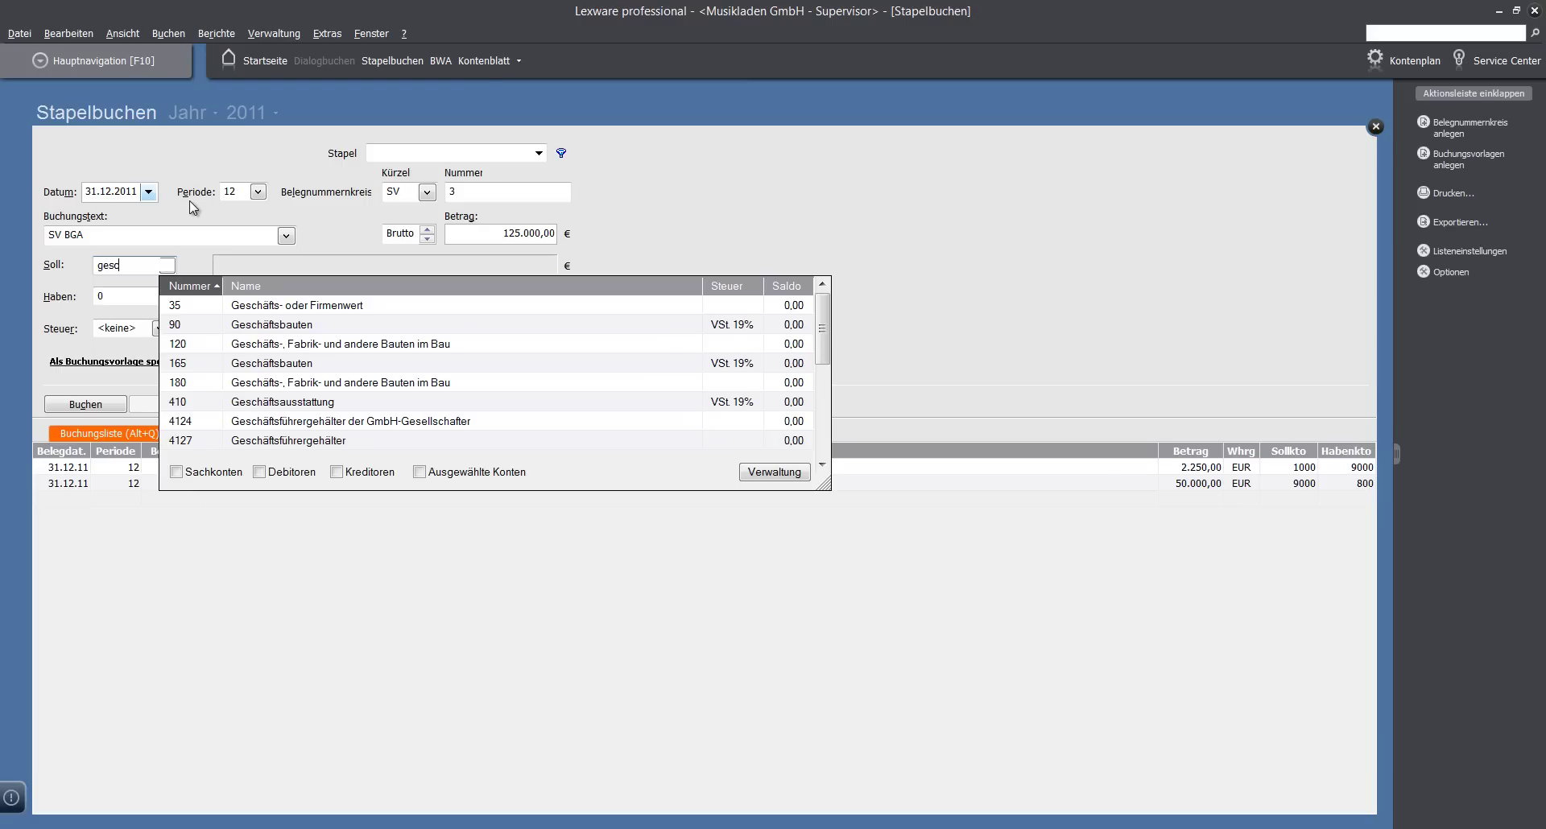
key(Down)
key(Down)
key(Down)
key(Down)
key(Down)
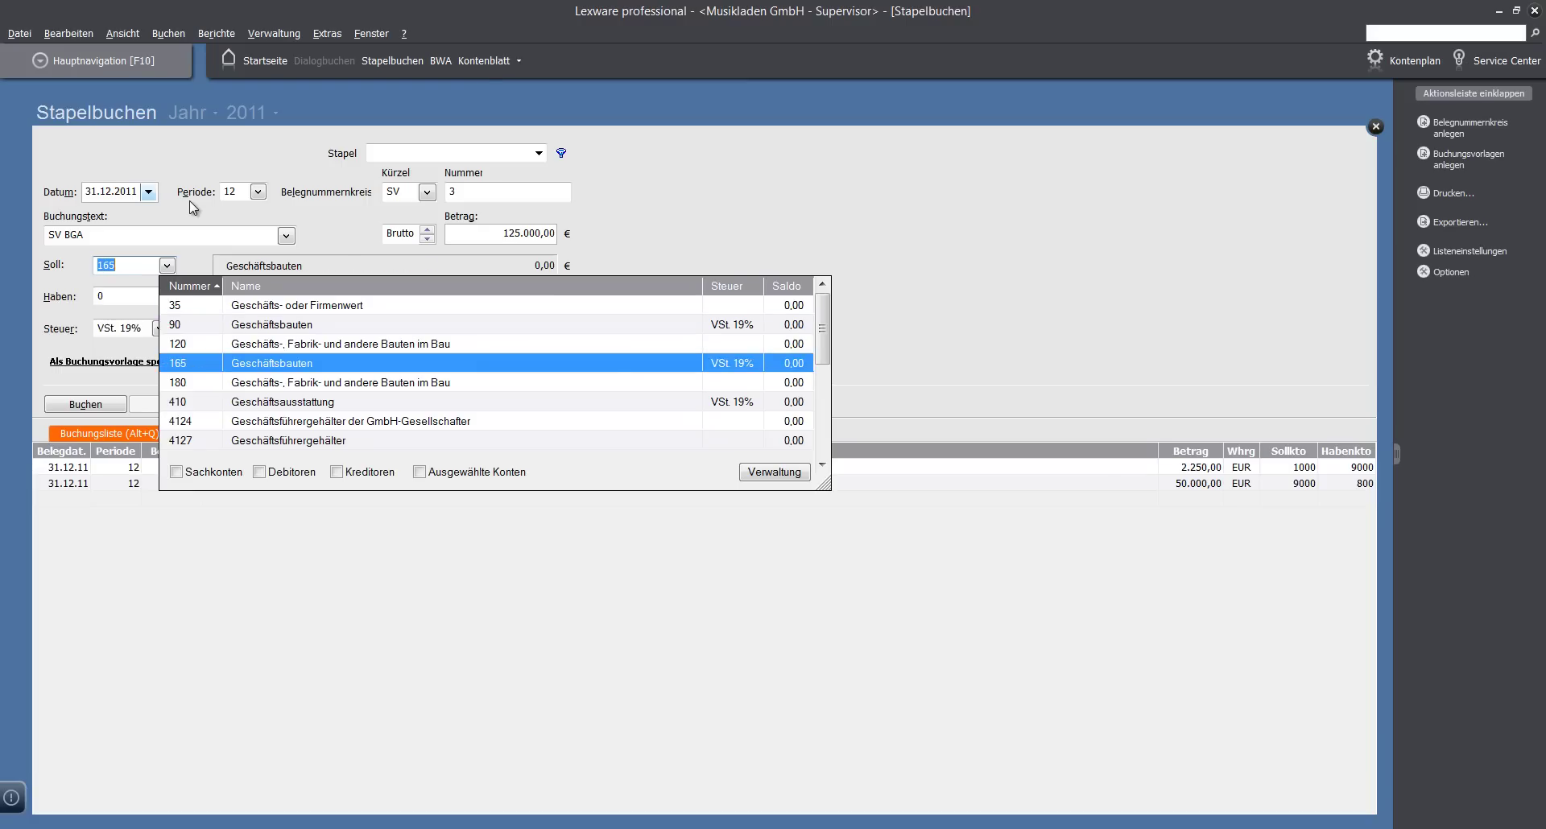
key(Down)
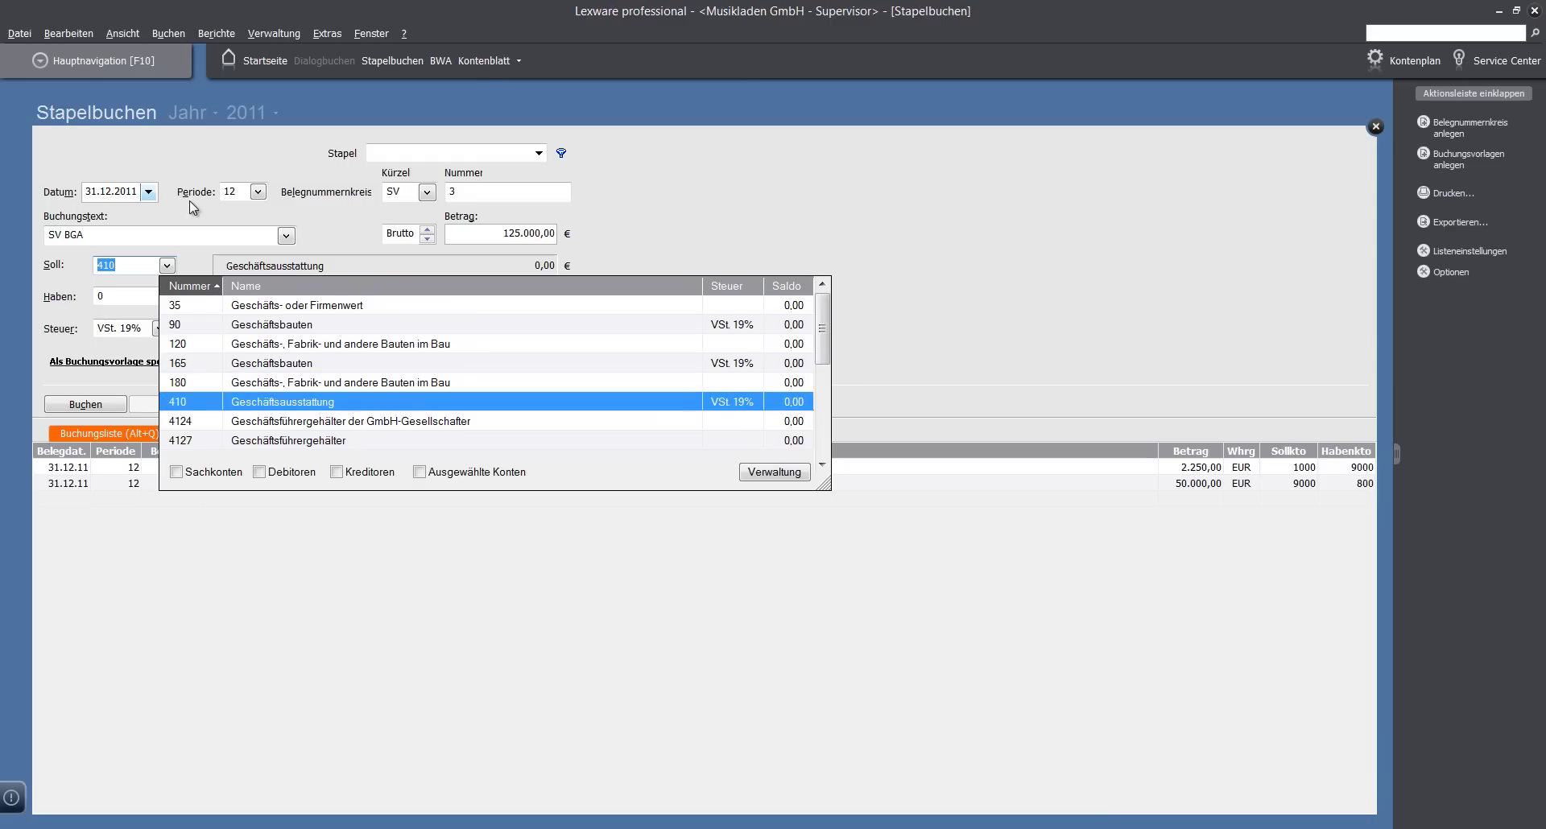
key(Return)
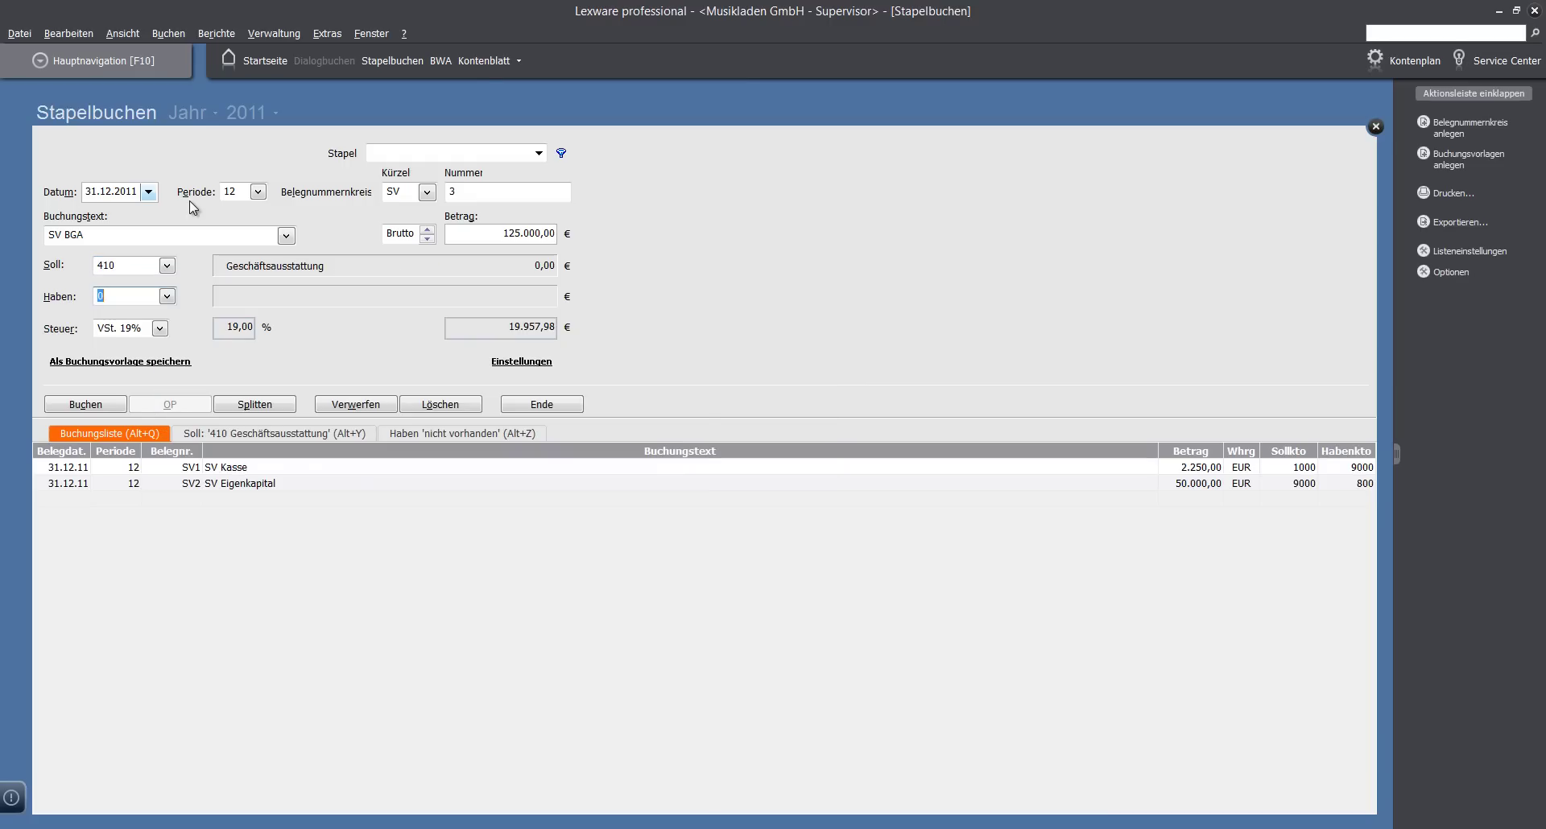
text(9000)
key(Return)
key(Return)
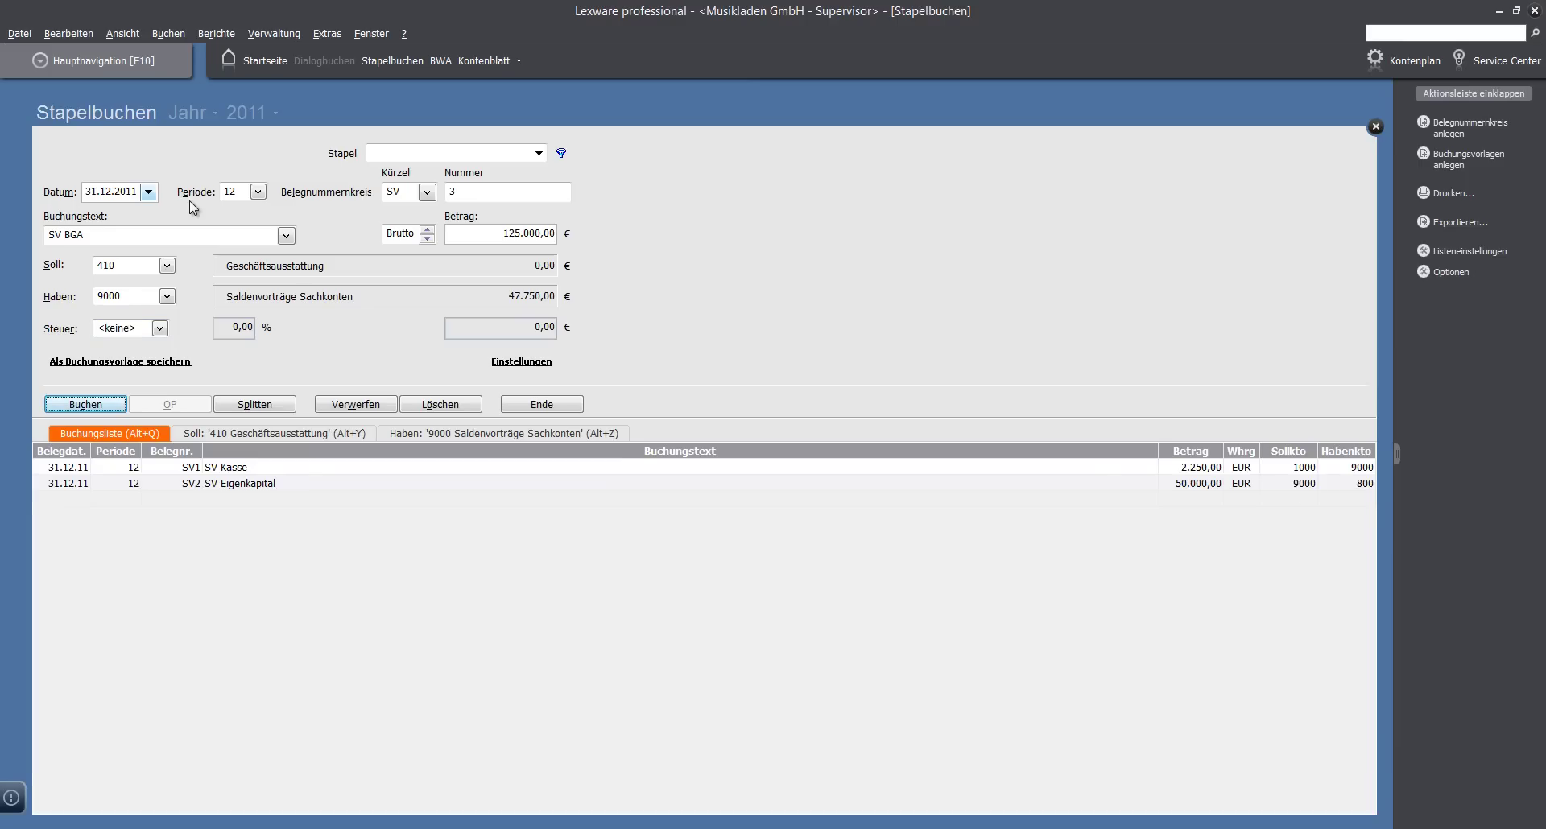
key(Return)
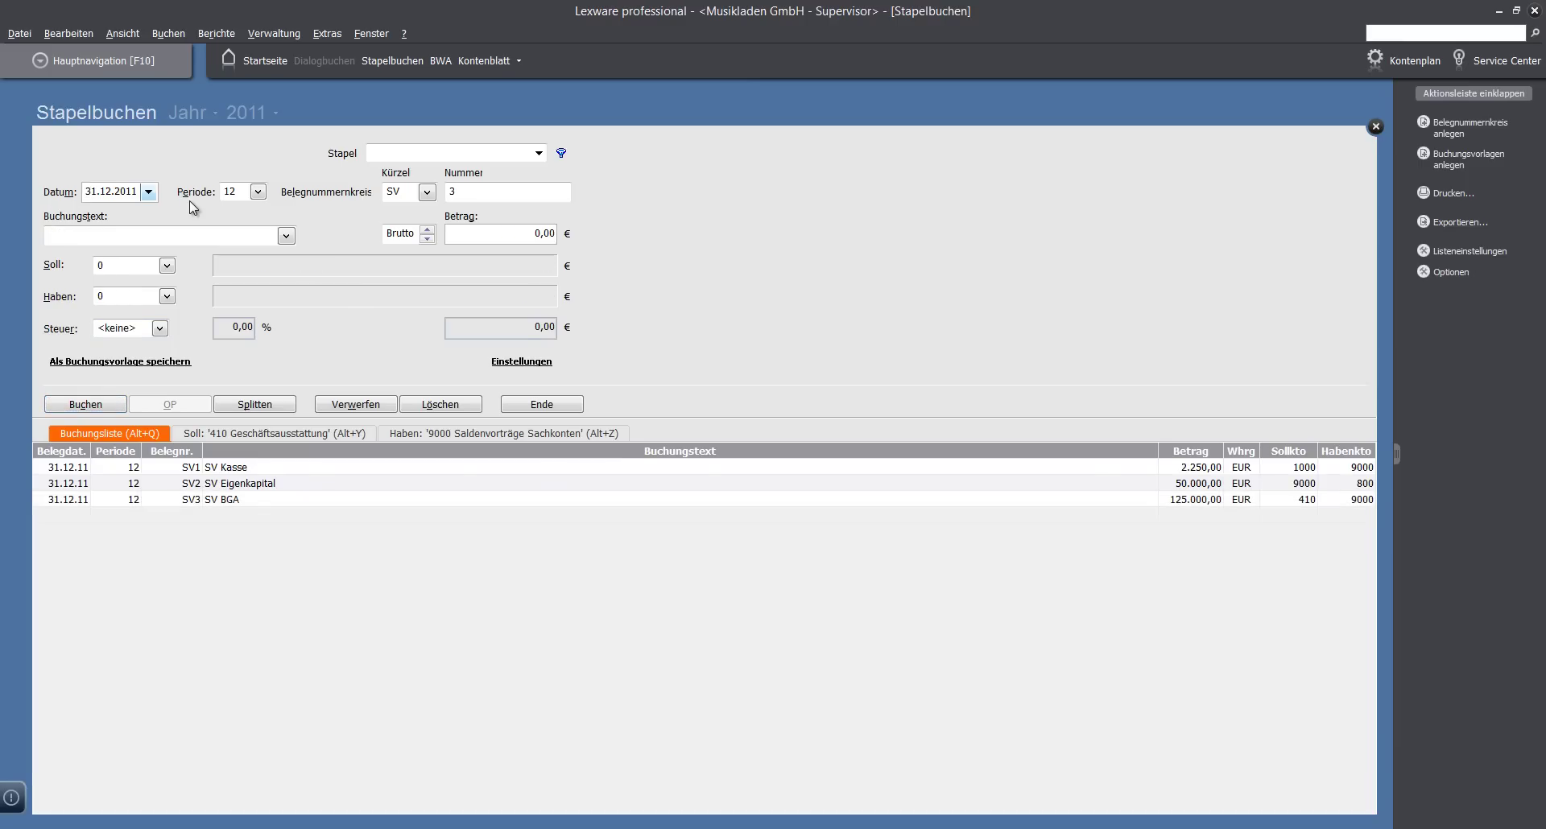
- Fill in the next entry with document number 4, posting text "SV Deutsche Bank" and amount 126.292,75 €
key(Return)
key(Return)
key(Return)
text(4)
key(Return)
text(SV Deutsche Bank)
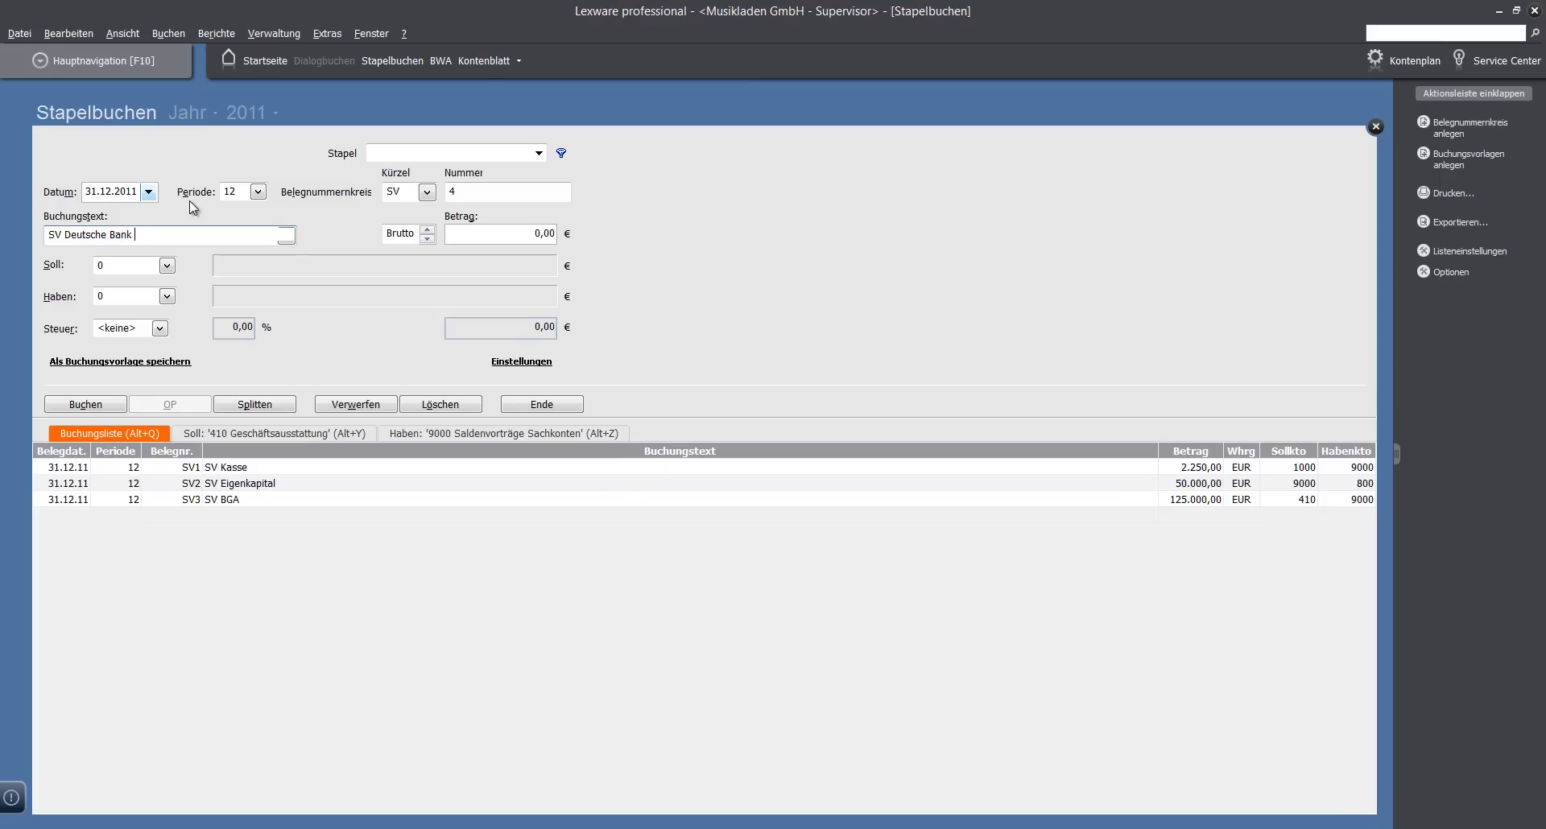
key(Tab)
text(126.292,75)
key(Tab)
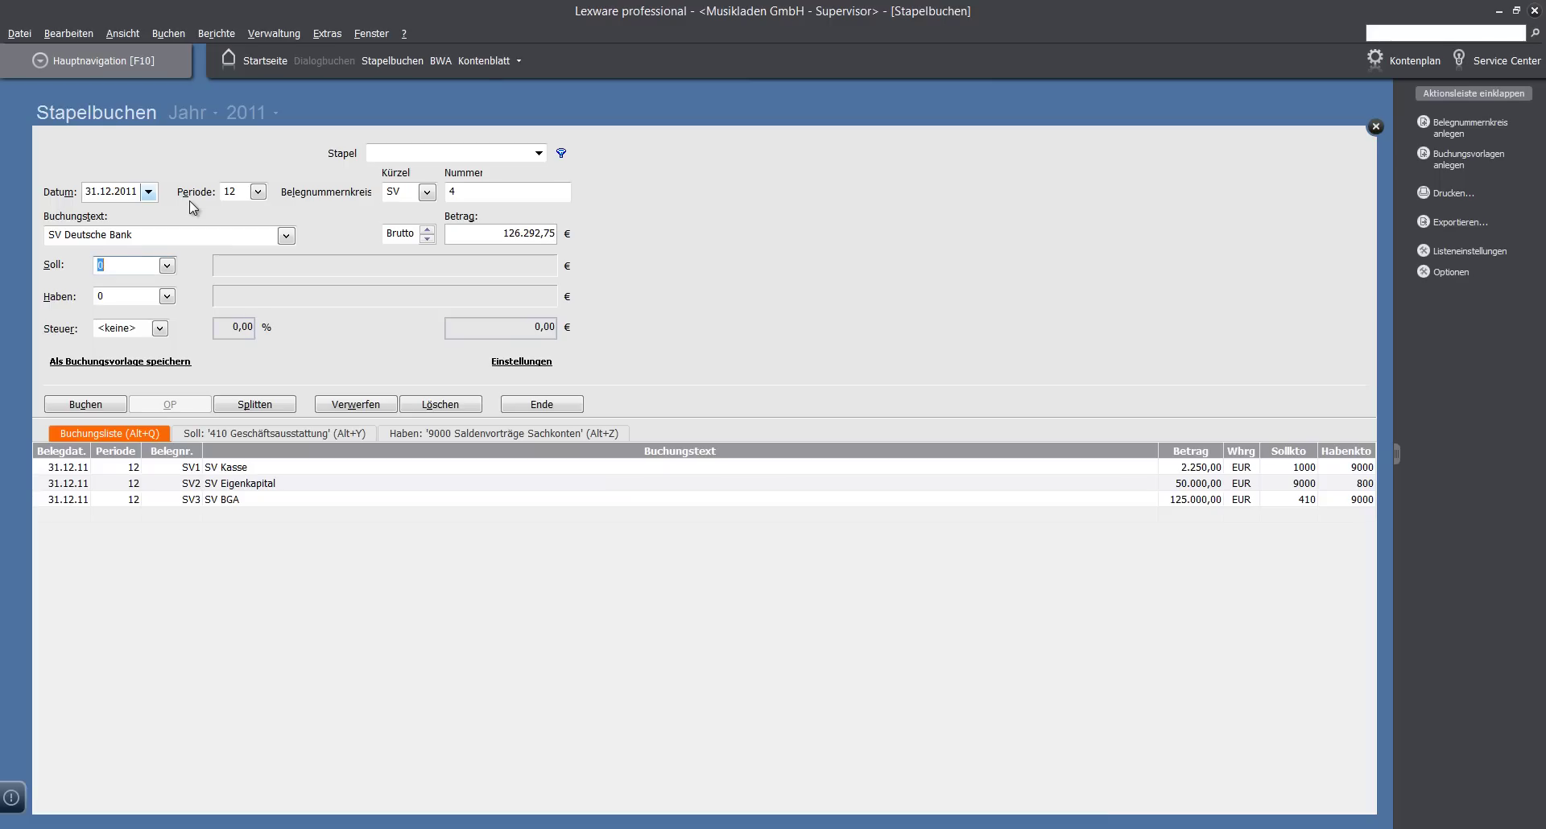
- Assign debit account 1200 Deutsche Bank and credit account 9000, and post the SV Deutsche Bank opening entry
key(F4)
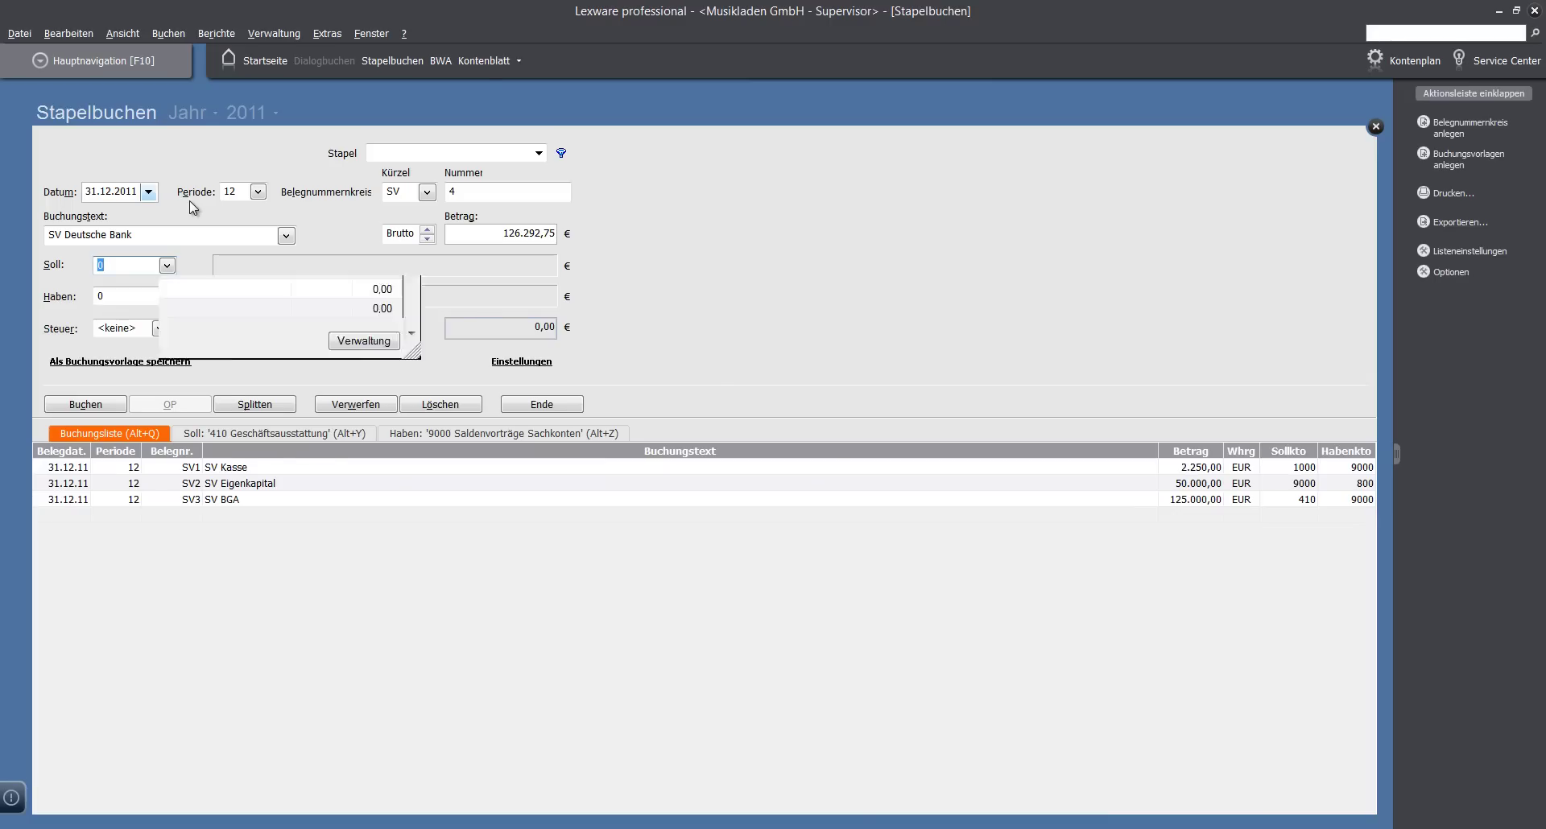
text(de)
text(u)
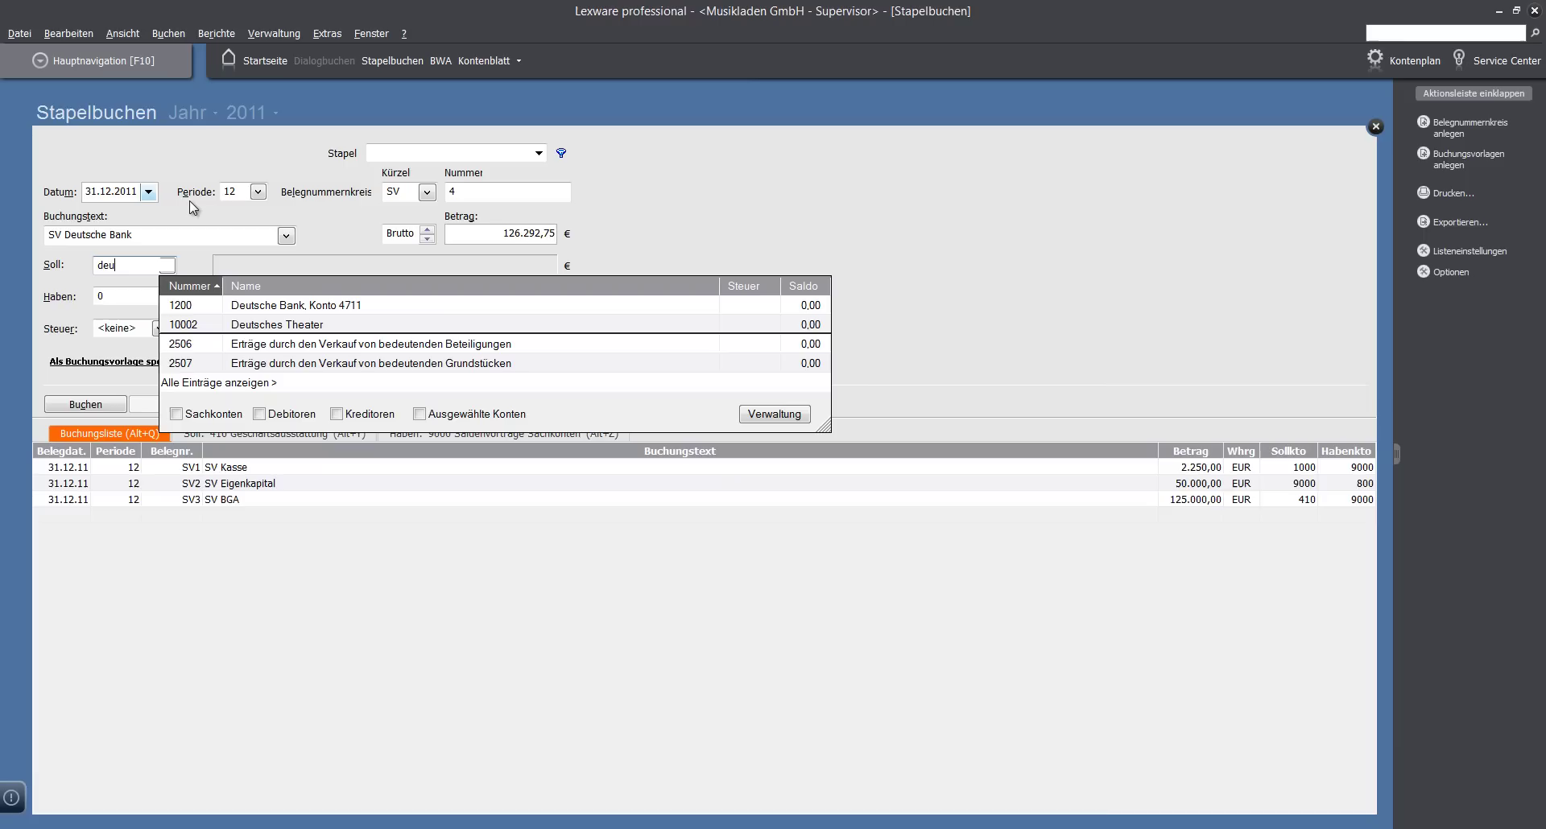
key(Down)
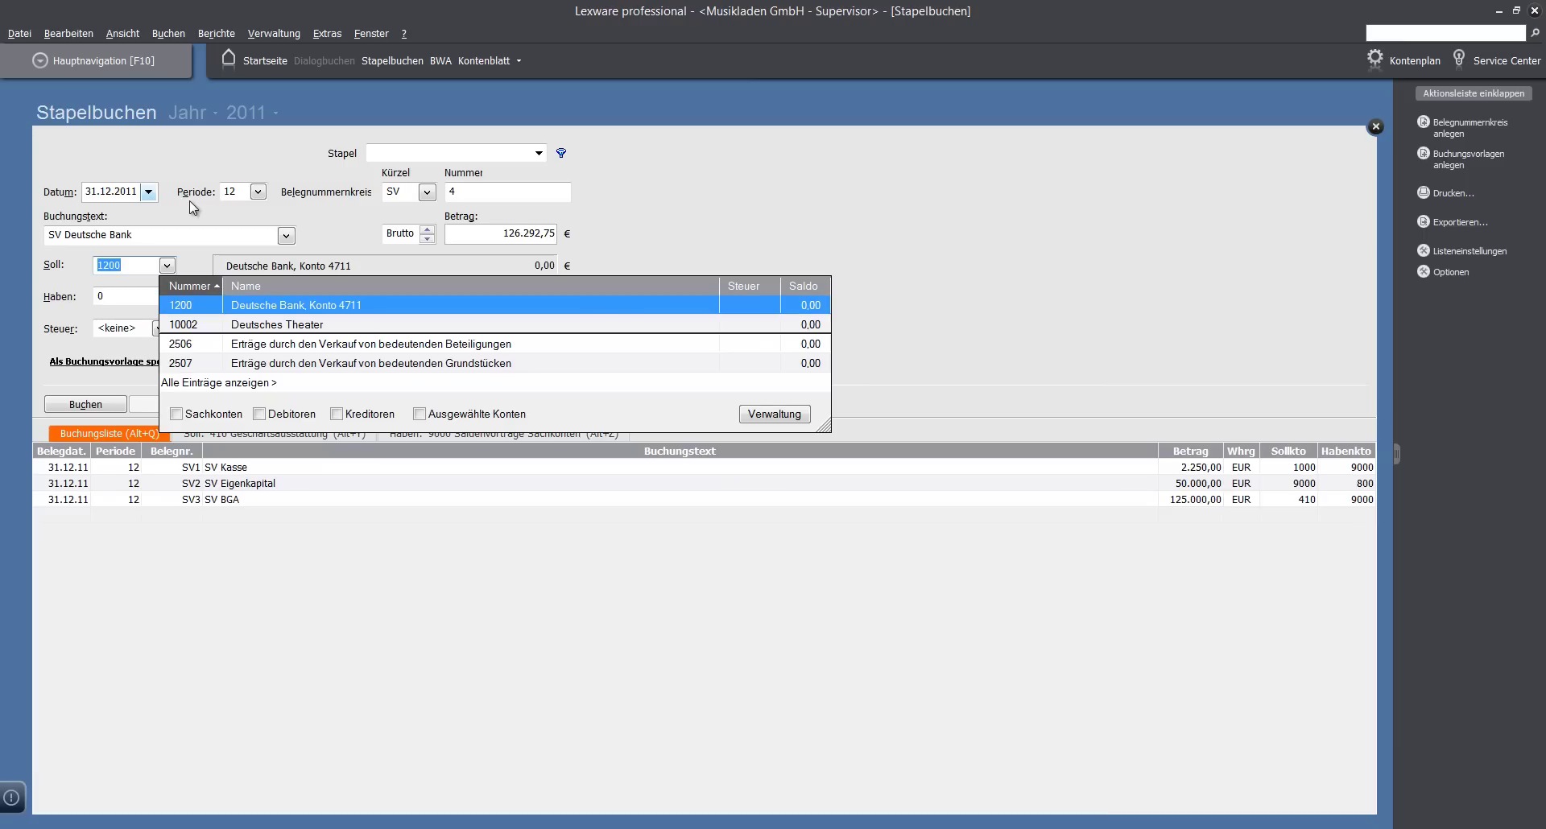
key(Return)
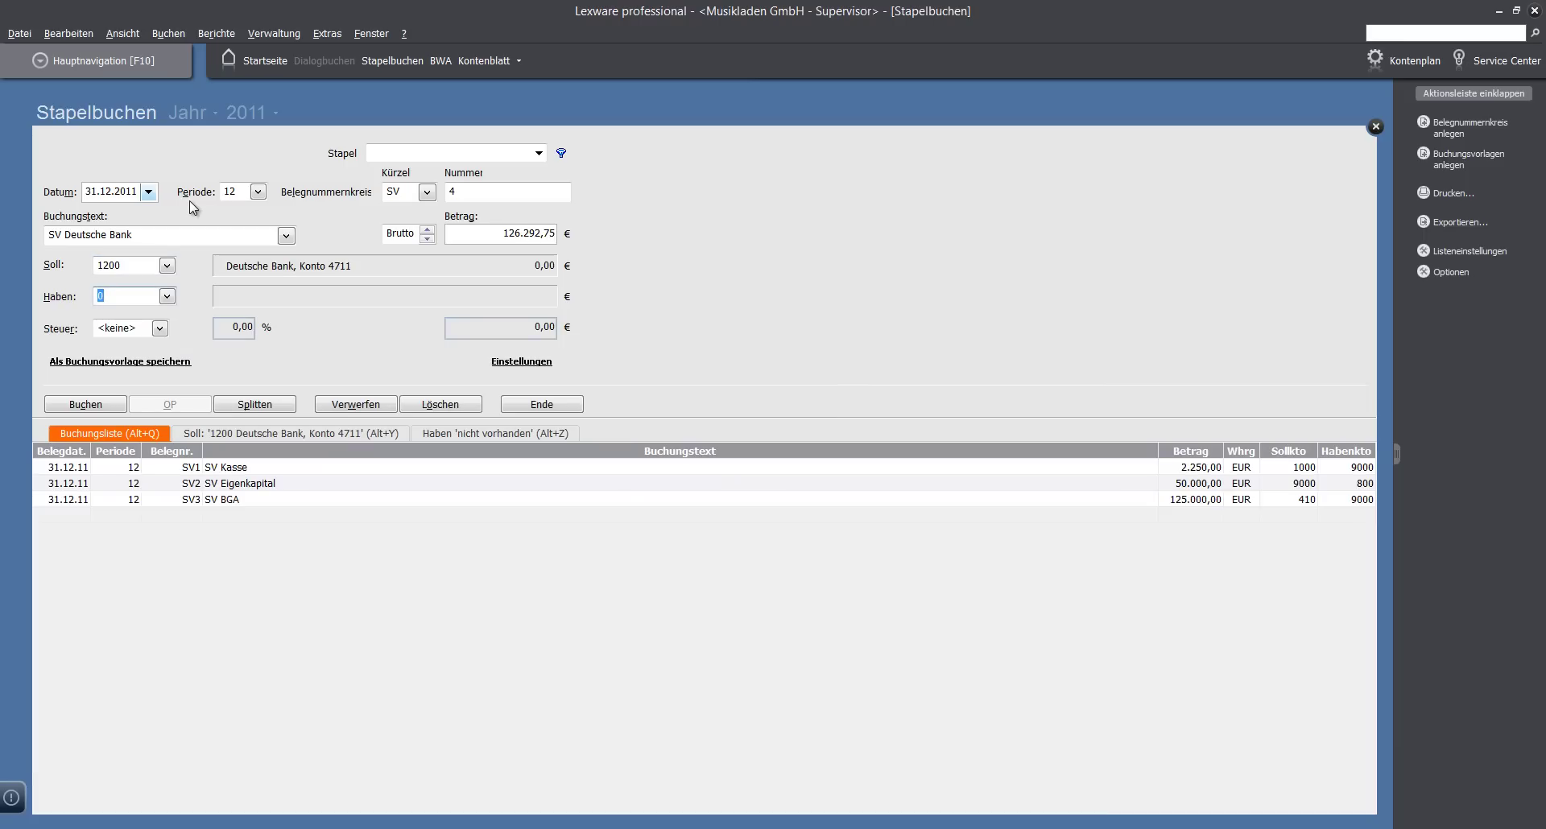
text(9000)
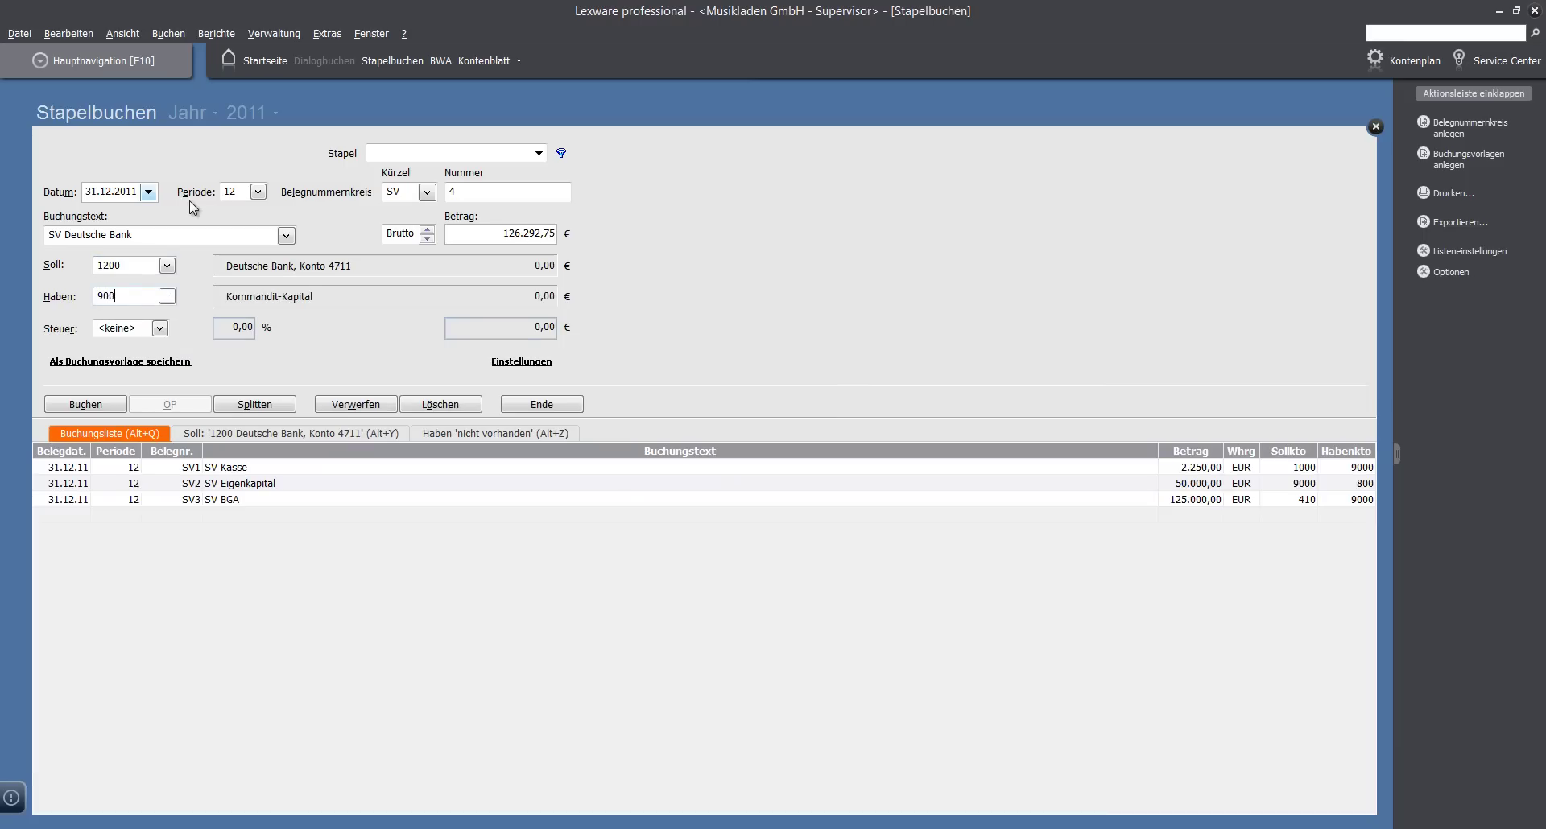
key(Return)
key(Return)
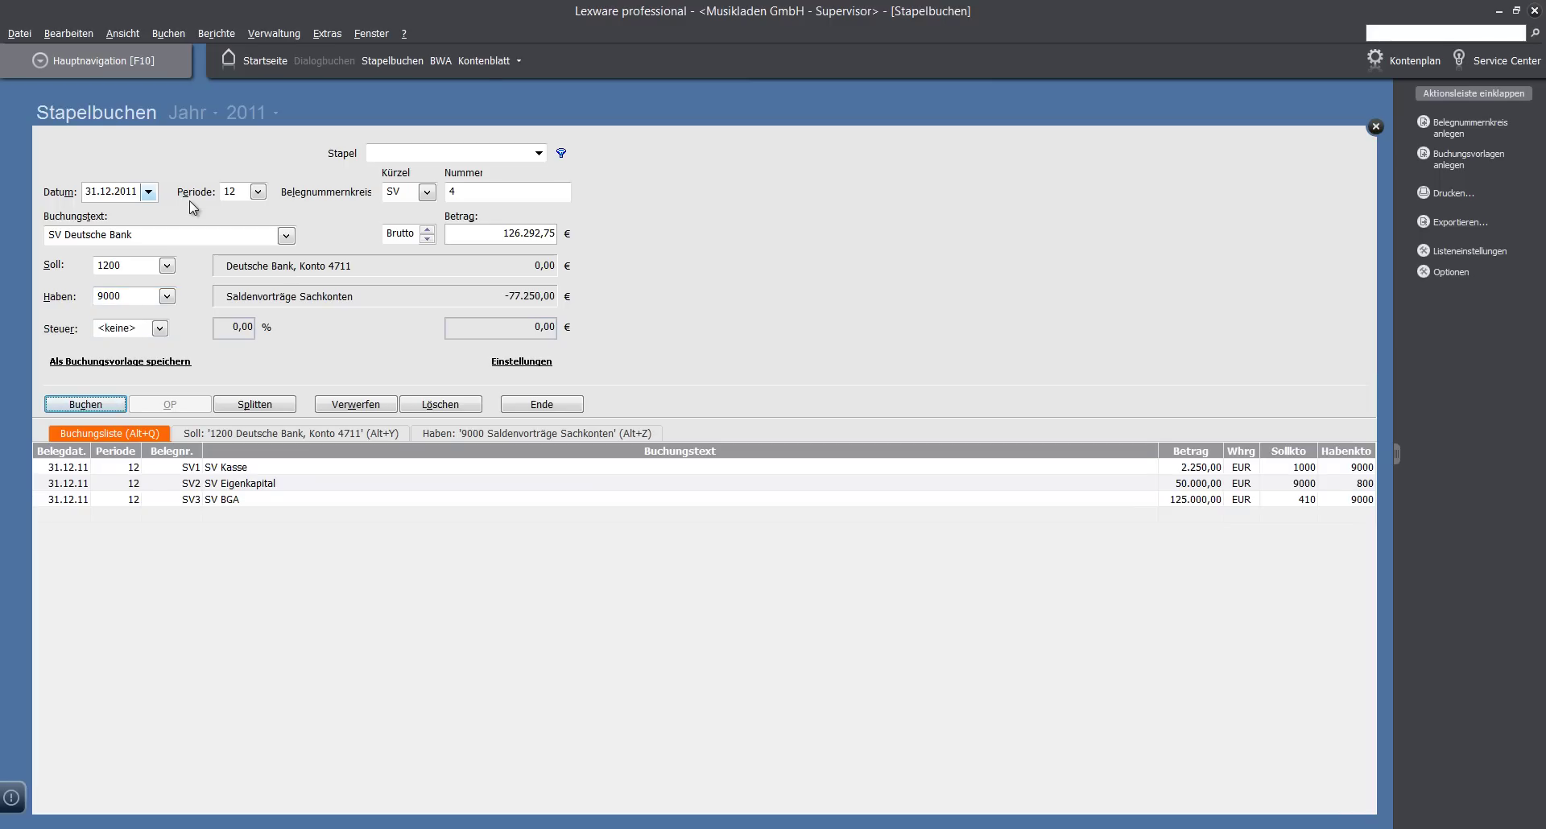
key(Return)
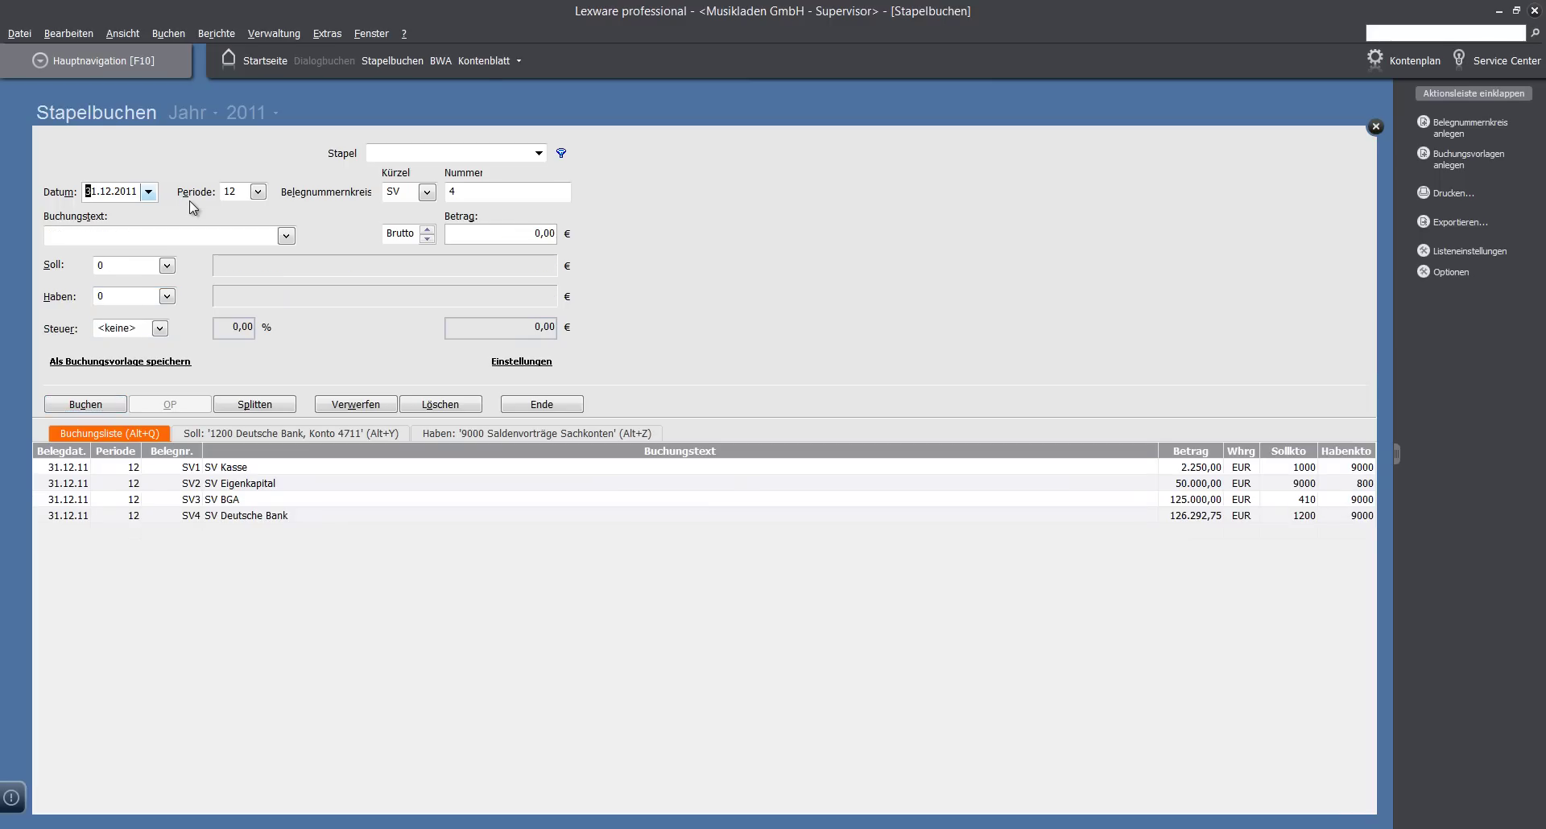
- Fill in the next entry with document number 5, posting text "Darlehen (4 Jahre)", amount 300.000 € and debit account 9000
key(Return)
key(Return)
key(Return)
text(5)
key(Return)
text(Darlehen)
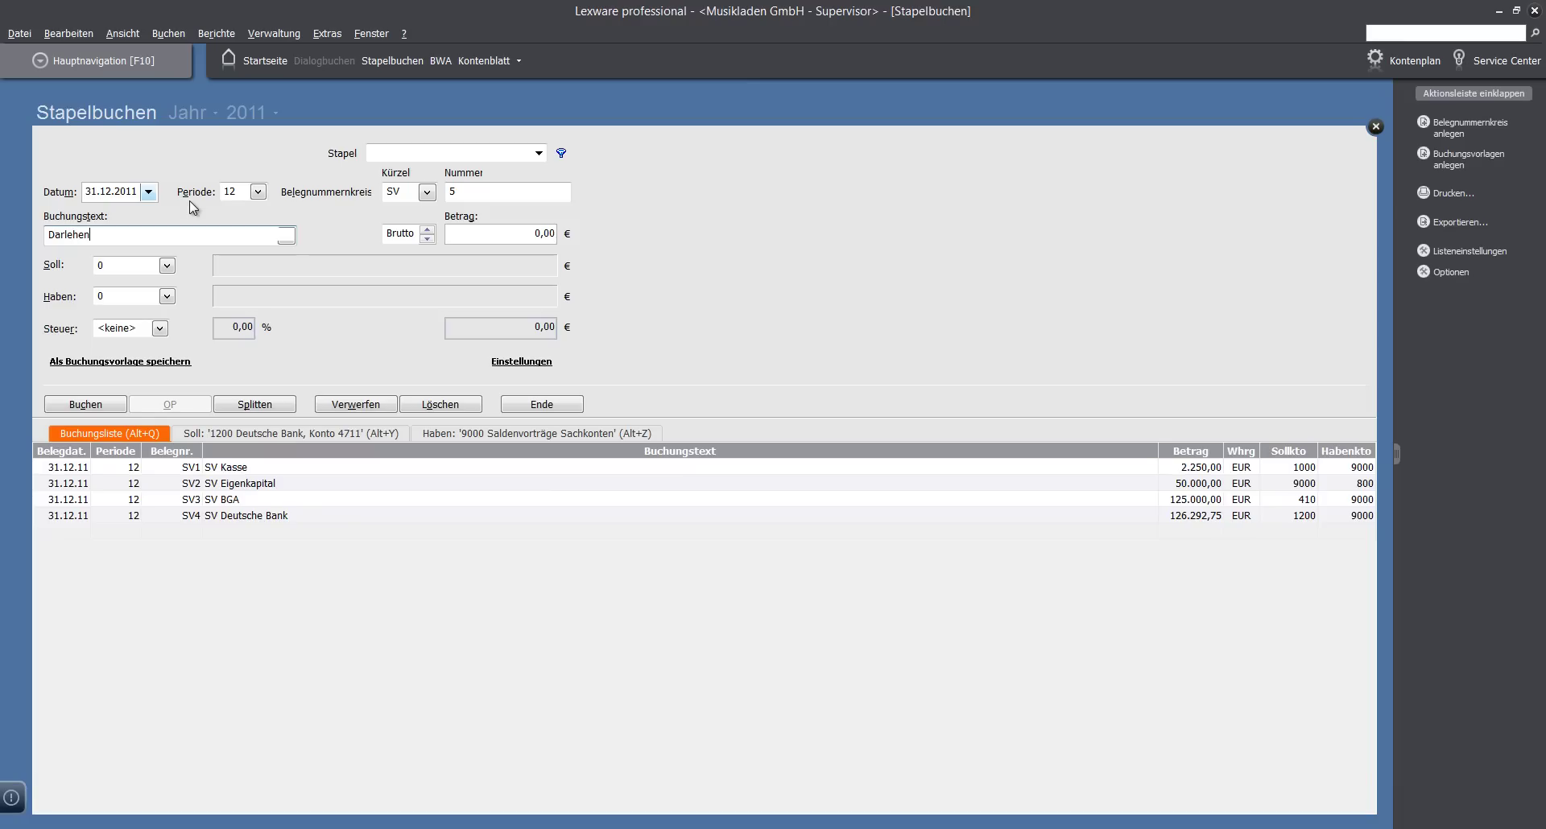
text( (4 Jahre)
key(Tab)
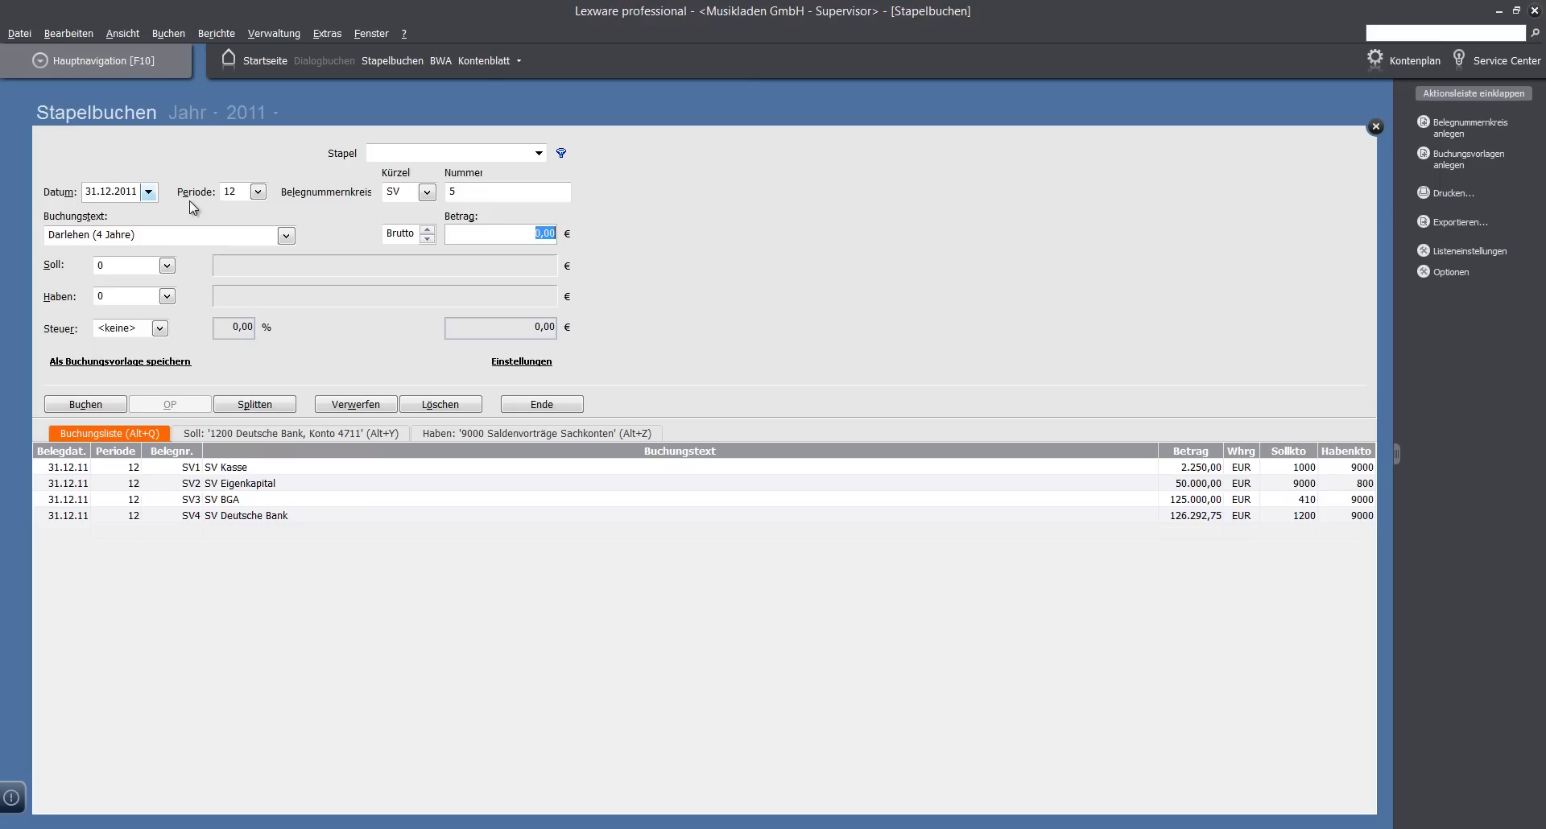
text(300.000)
key(Tab)
text(9000)
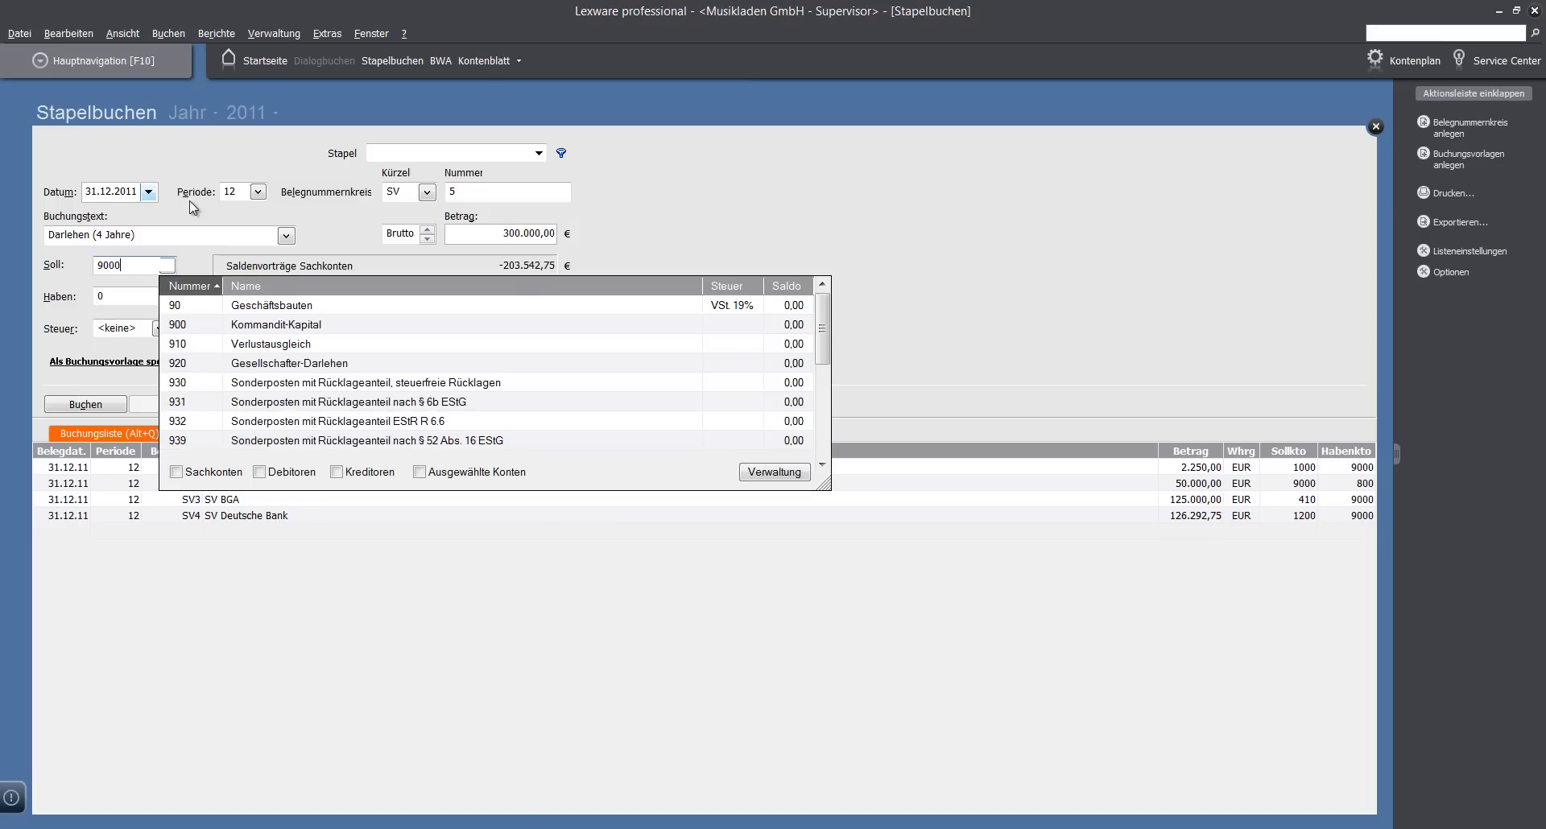
key(Tab)
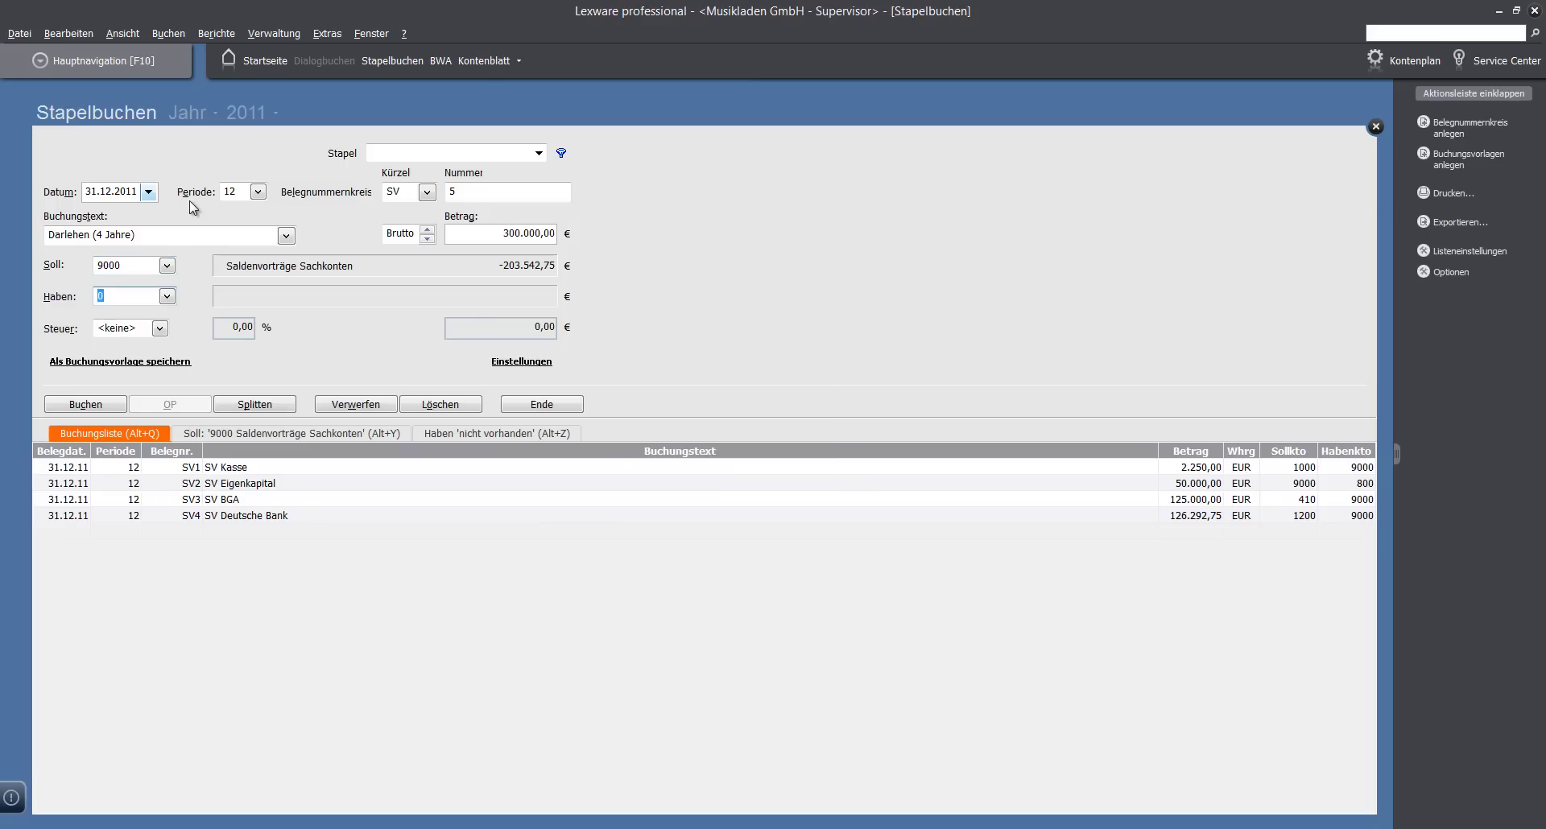
text(d)
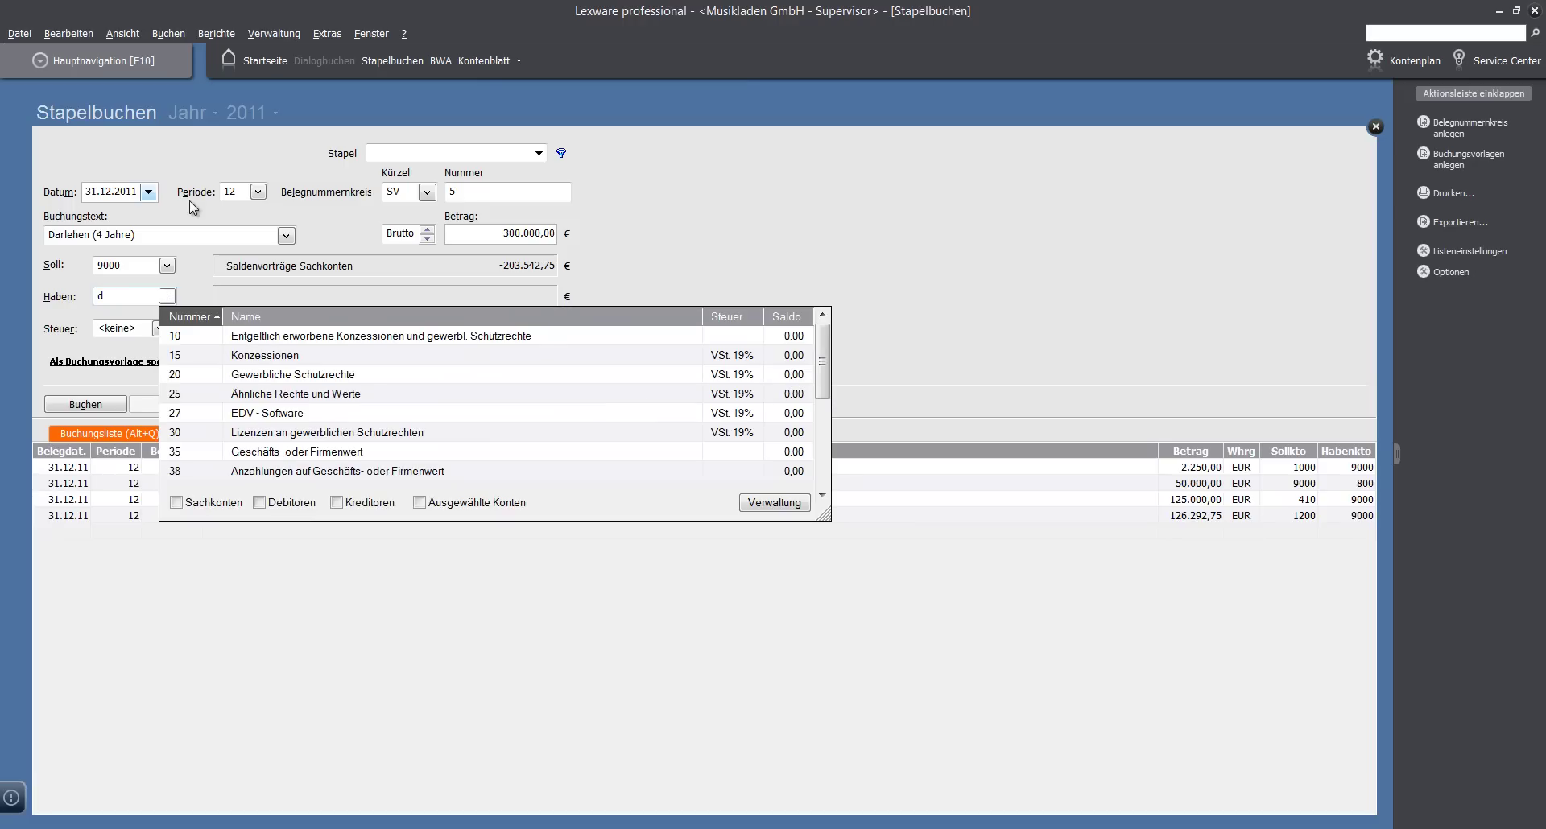
text(arle)
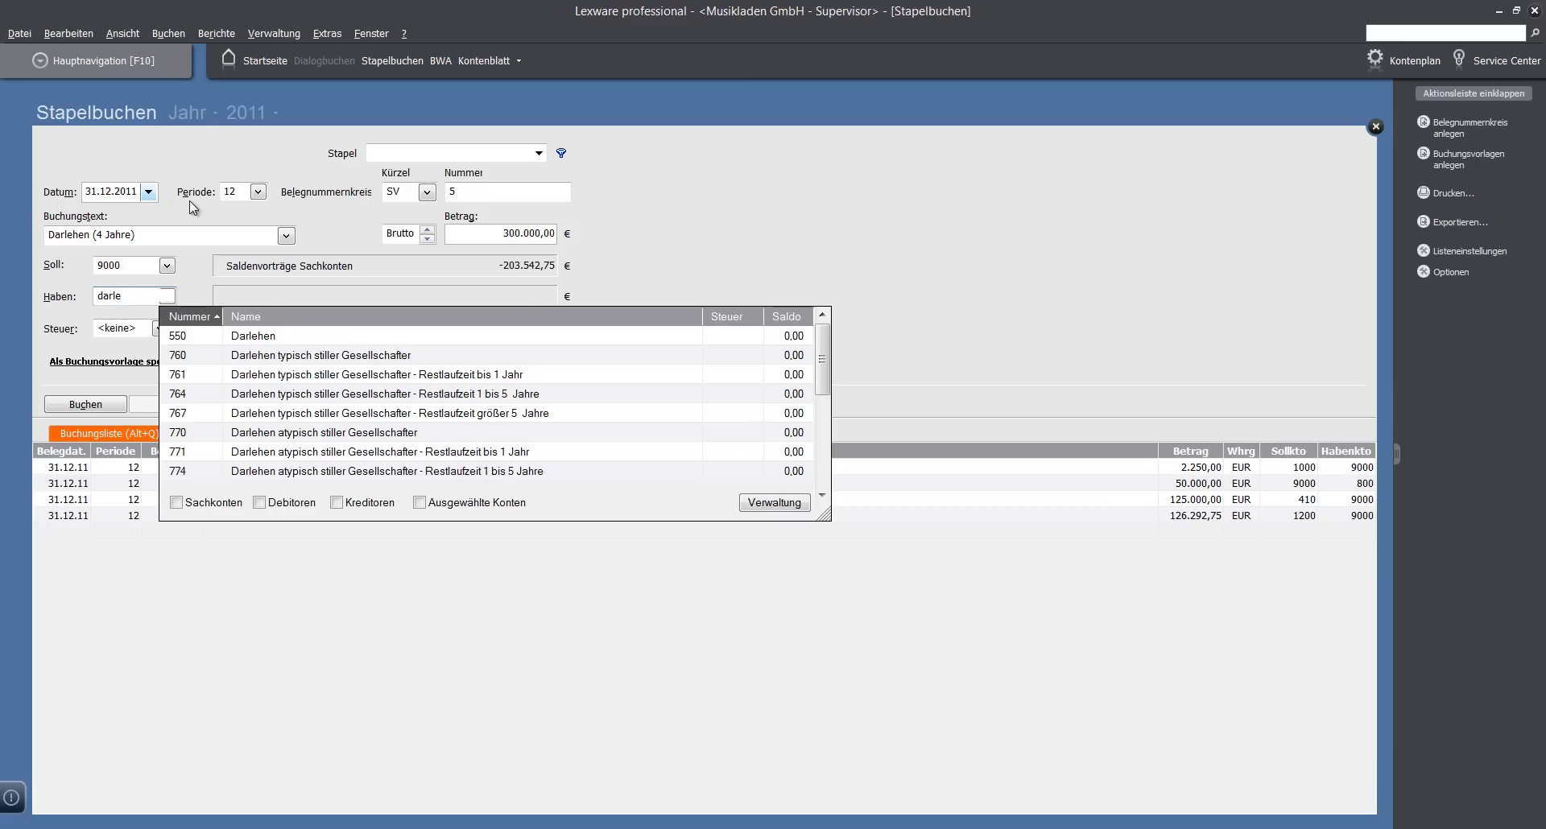
key(Down)
key(Down)
key(Down)
key(Down)
key(Down)
key(Down)
key(Down)
key(Down)
key(Down)
key(Down)
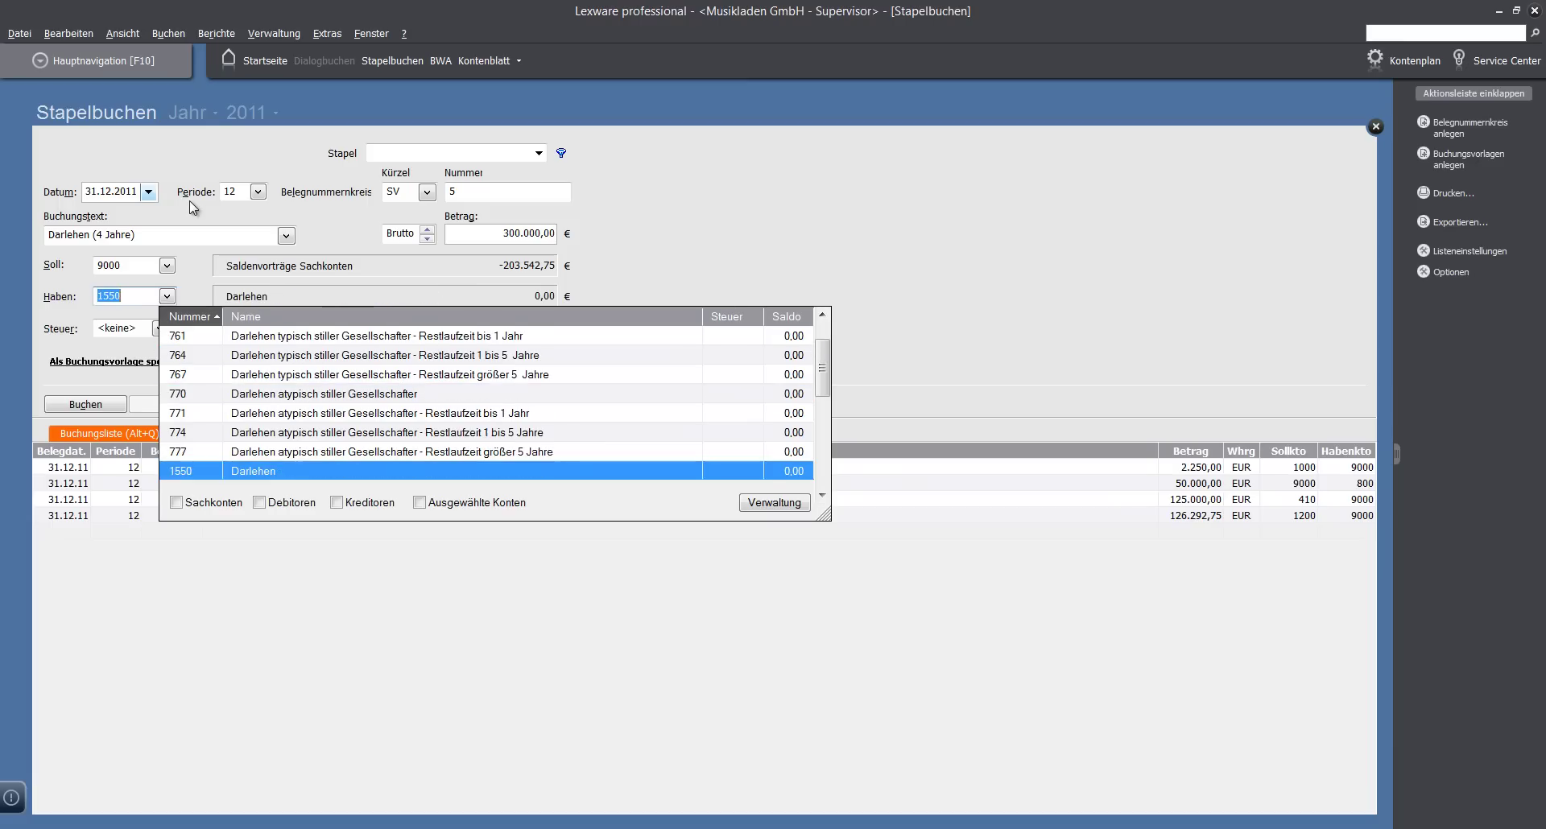
key(Down)
key(Down)
key(Down)
key(Down)
key(Down)
key(Down)
key(Down)
key(Down)
key(Down)
key(Down)
key(Down)
key(Down)
key(Home)
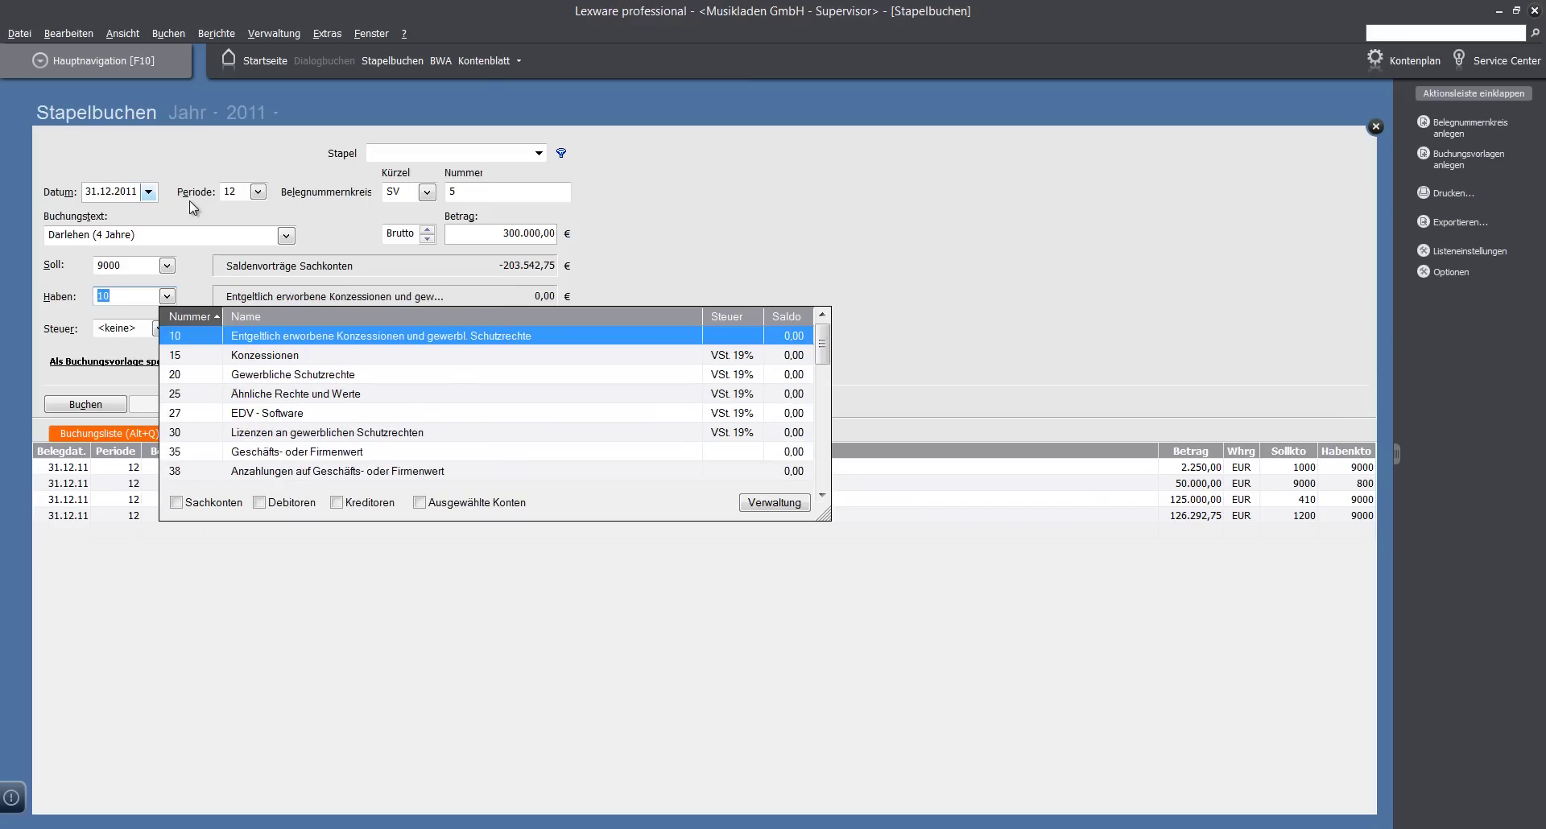
key(BackSpace)
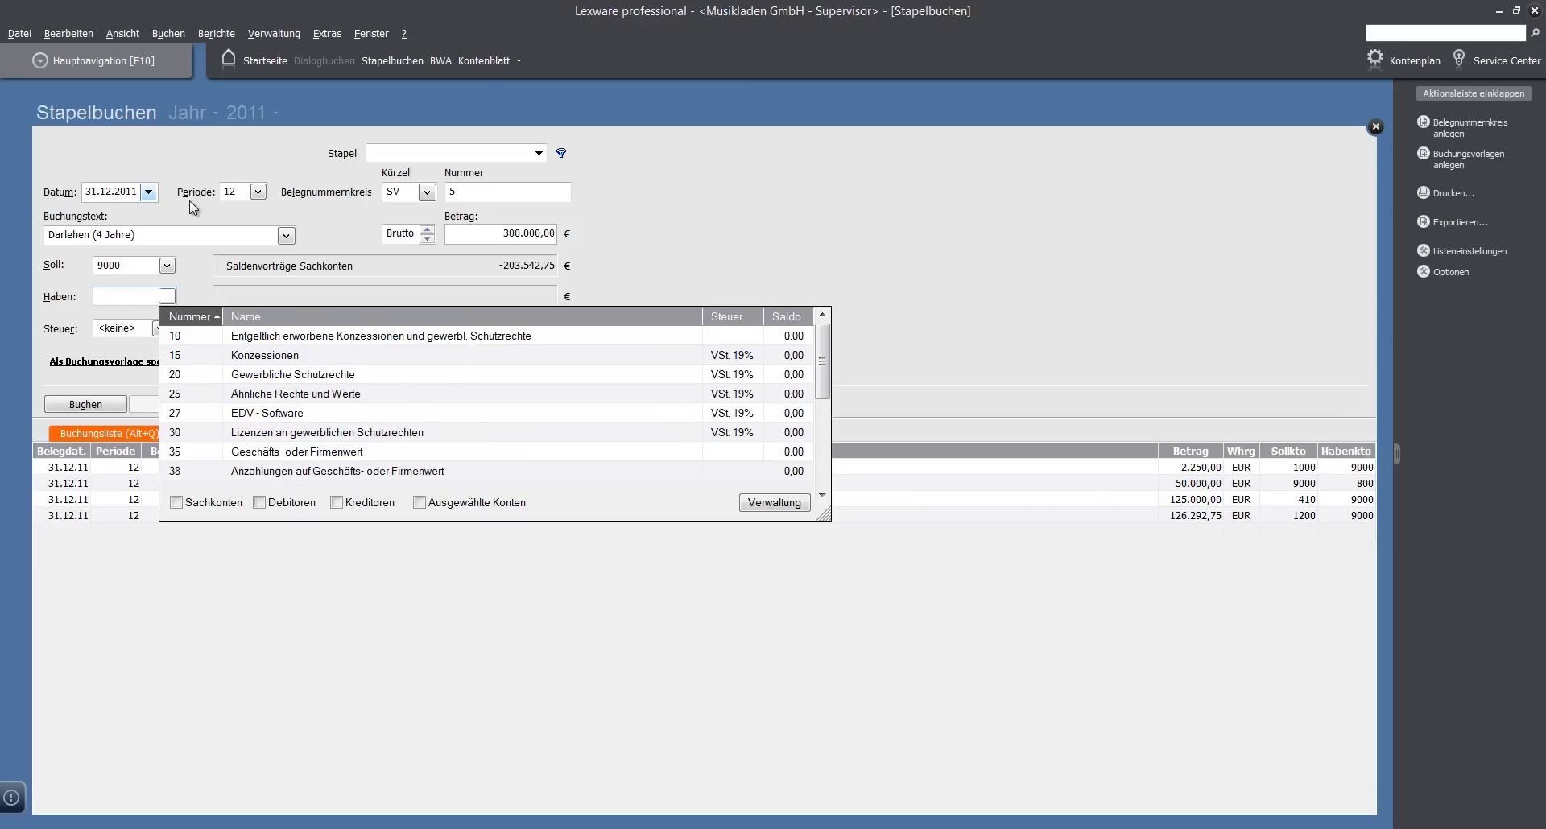
- Assign credit account 640 Verbindlichkeiten geg. Kreditinstituten Restlaufzeit 1 bis 5 Jahre and post the loan opening entry
text(Ver)
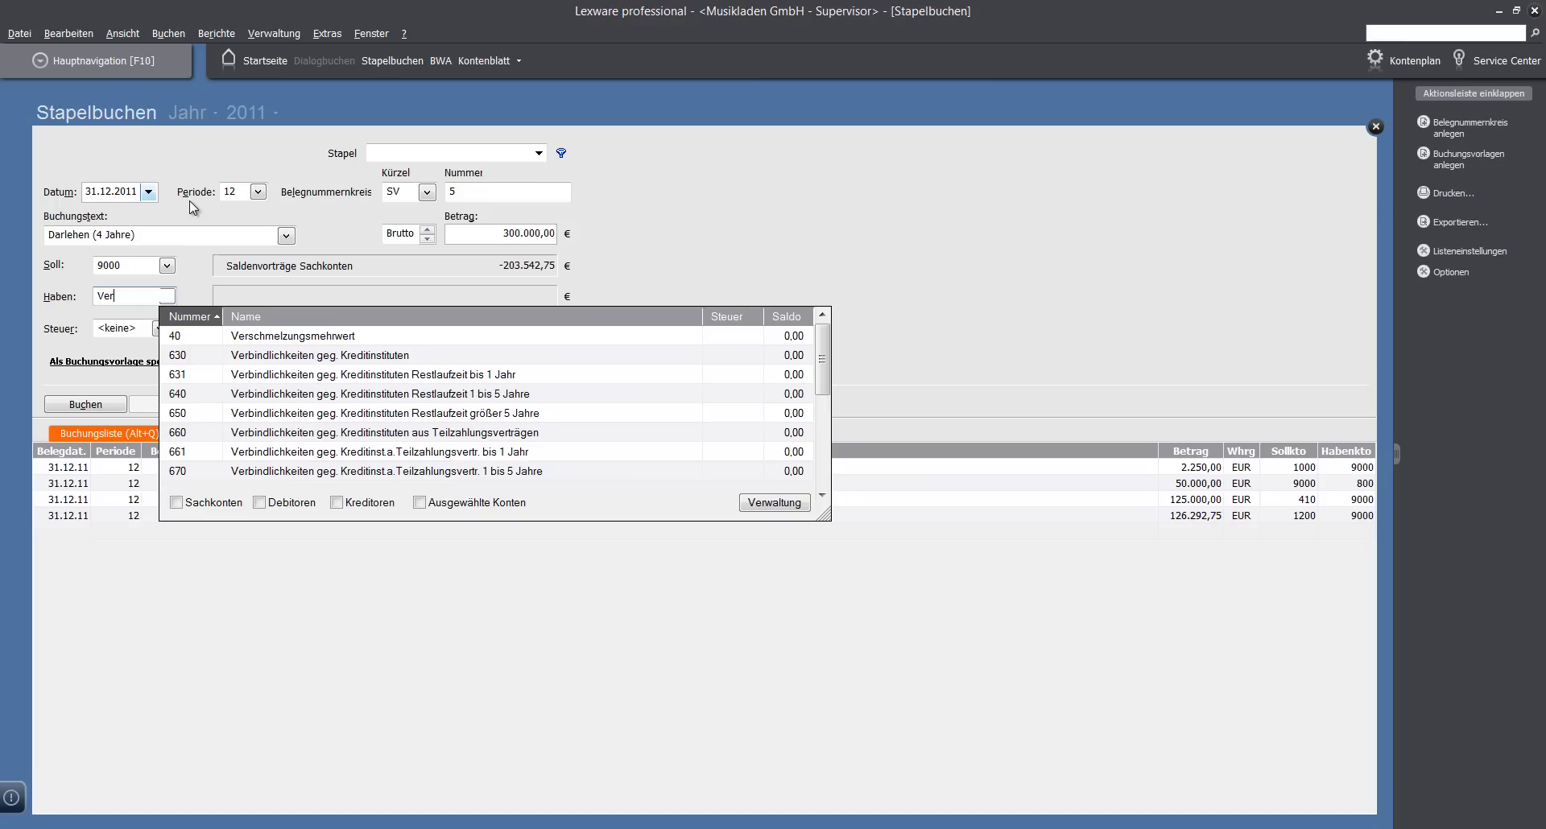
key(Down)
key(Down)
key(Down)
key(Down)
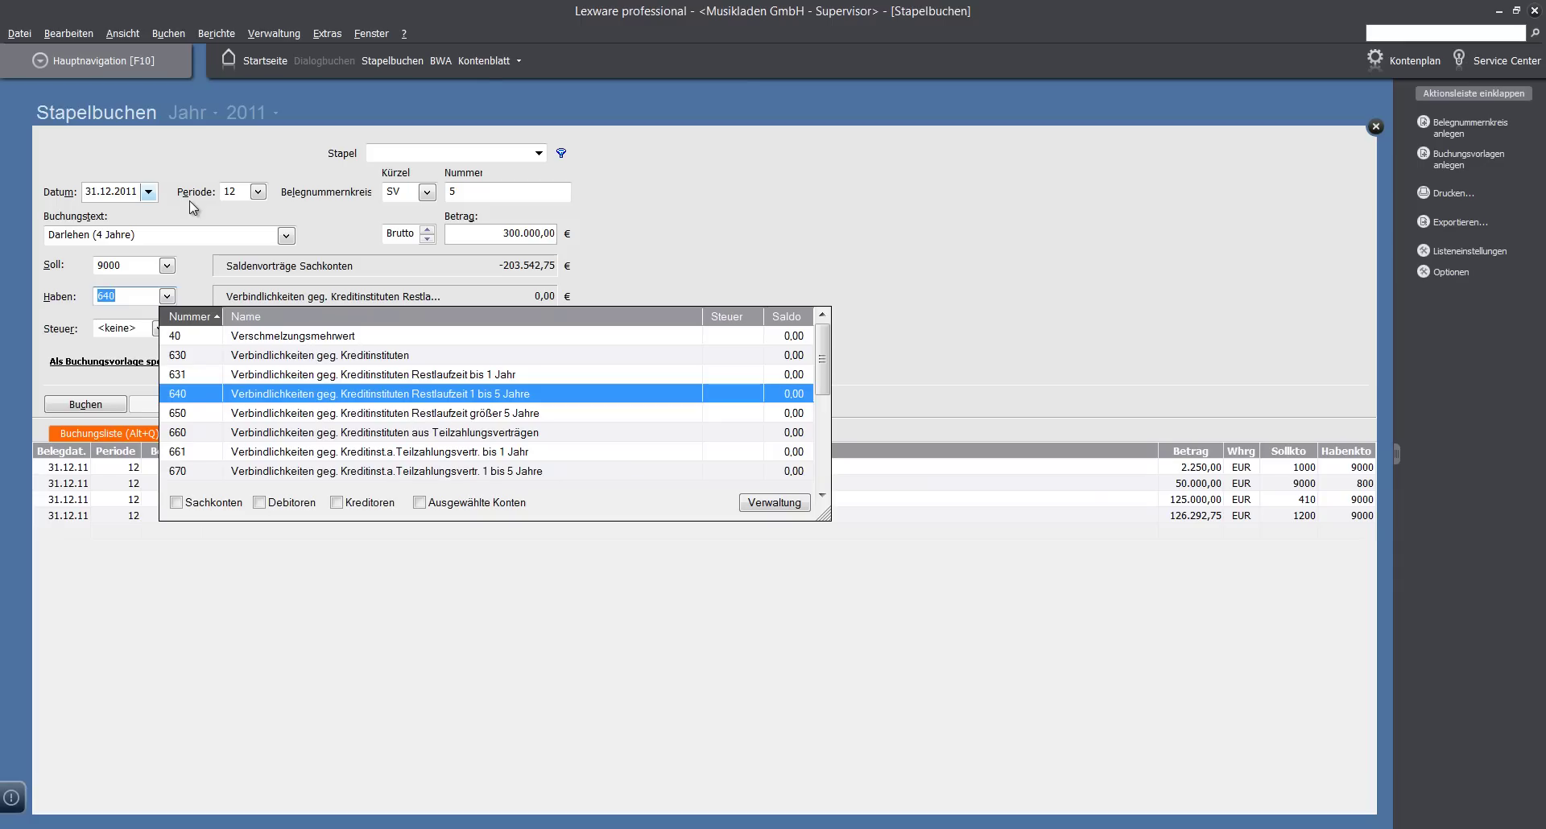
key(Return)
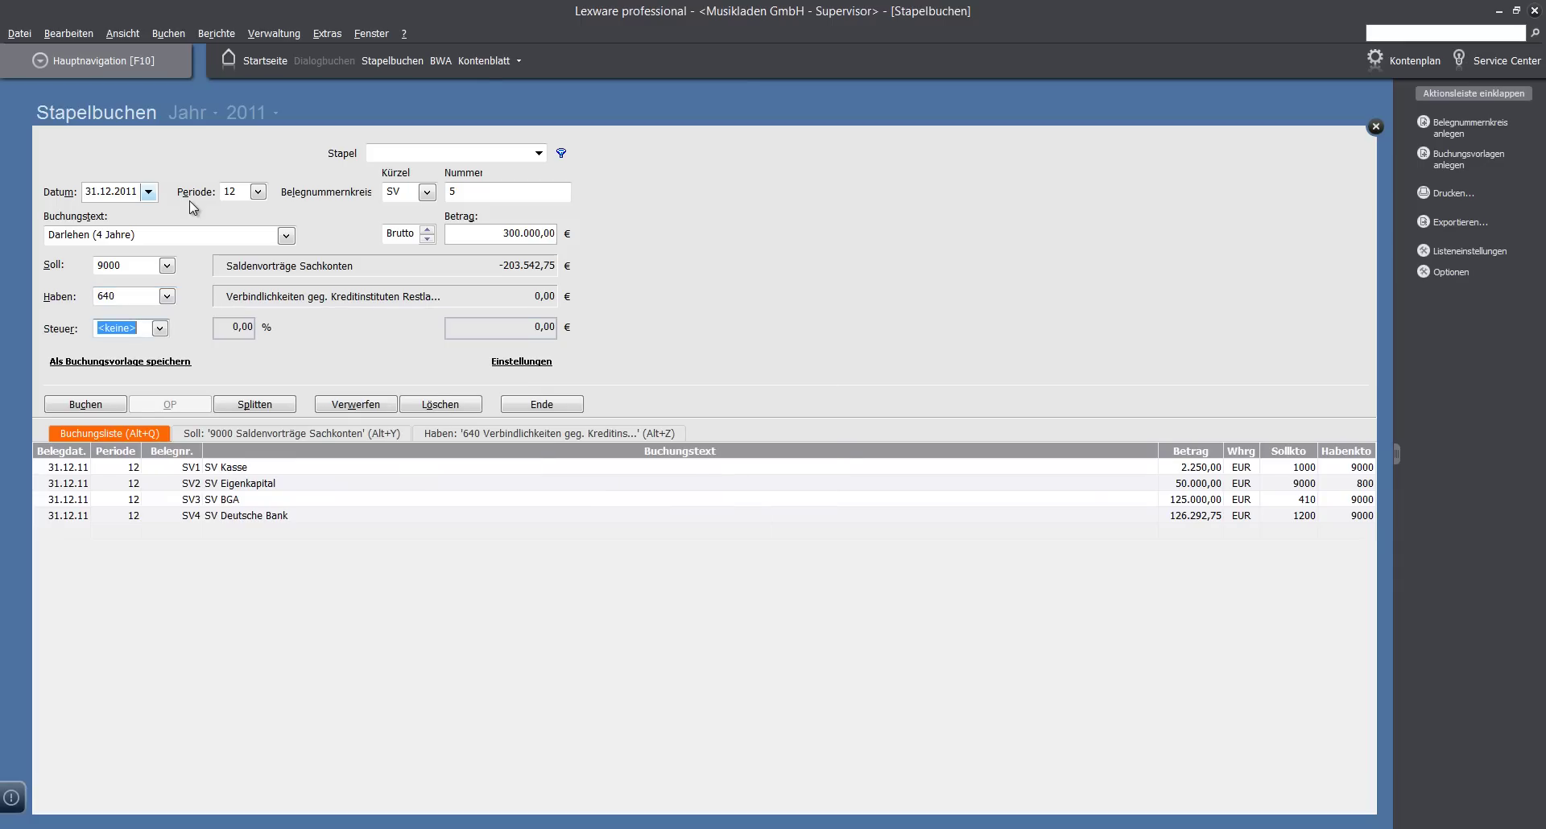
key(Return)
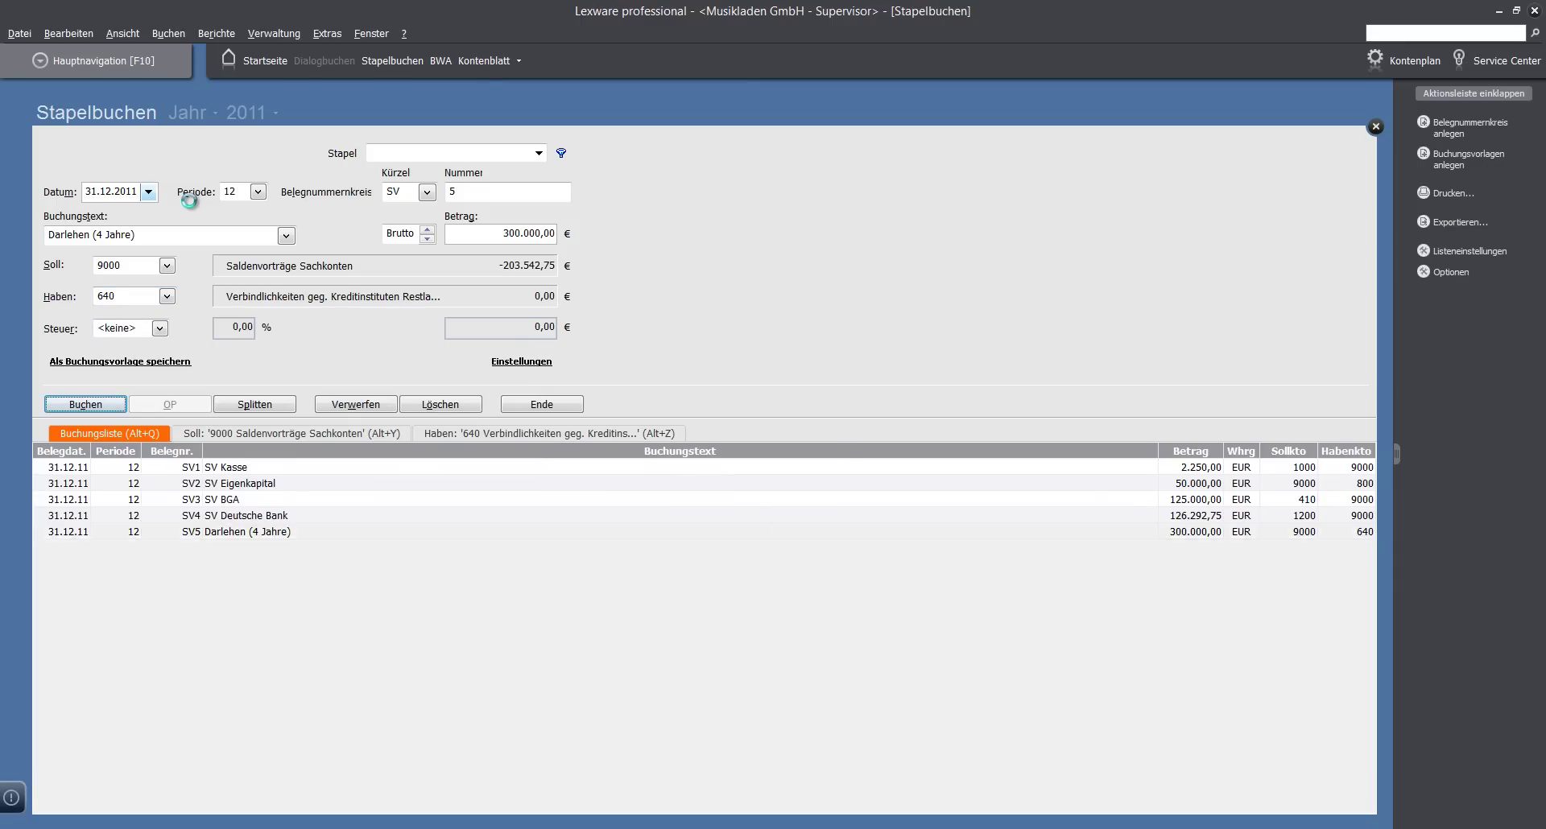
key(Return)
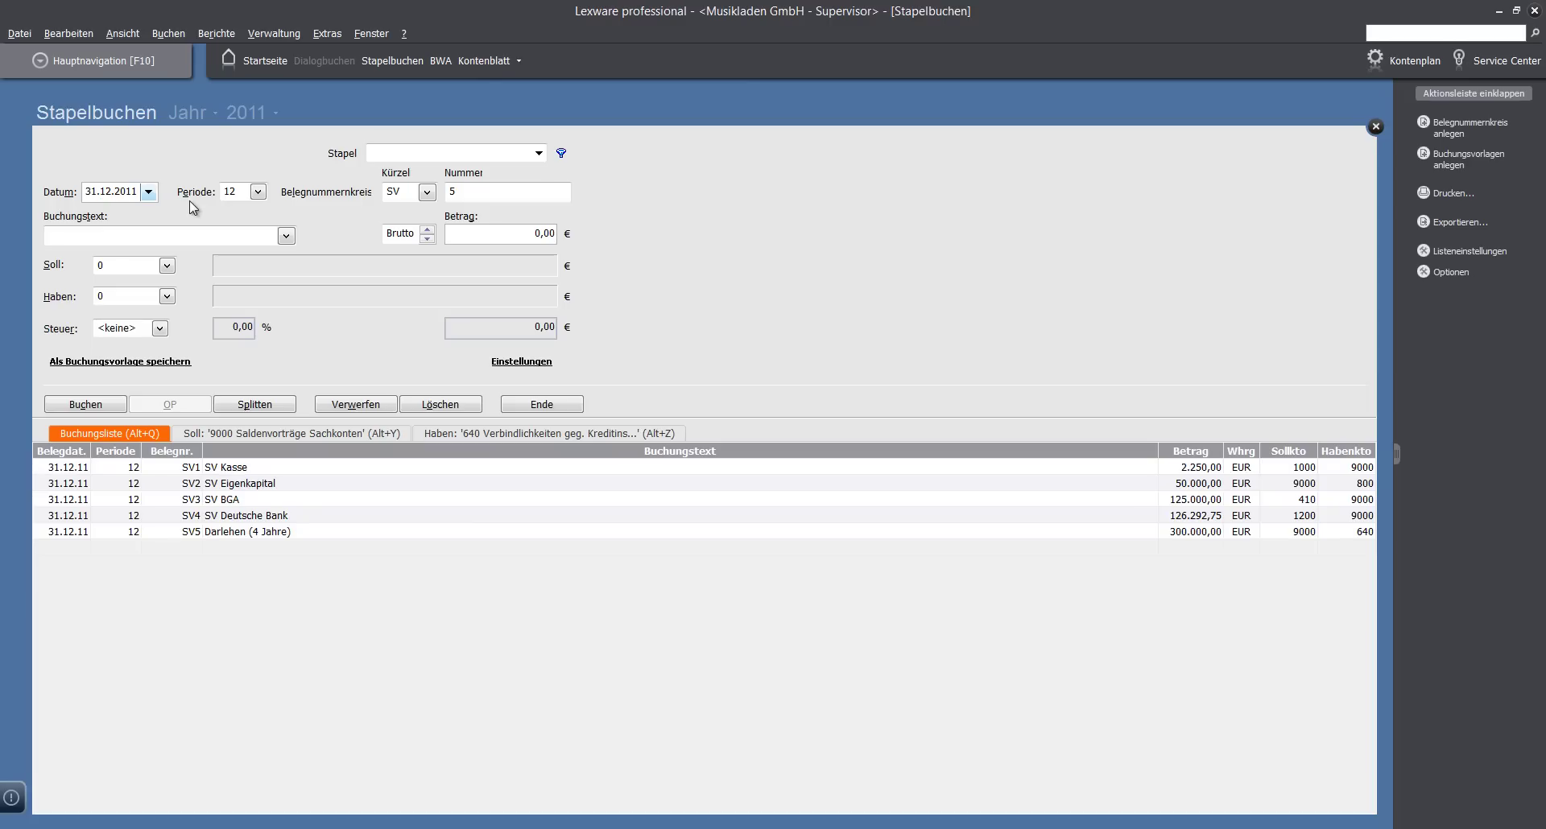
- Fill in the next entry with document number 6, posting text "SV PKW" and amount 55.700 €
key(Return)
key(Return)
key(Return)
text(6)
key(Return)
text(SV PKW)
key(Tab)
text(5.)
text(570)
key(Tab)
- Assign debit account 320 Pkw and credit account 9000, and post the SV PKW opening entry
key(F4)
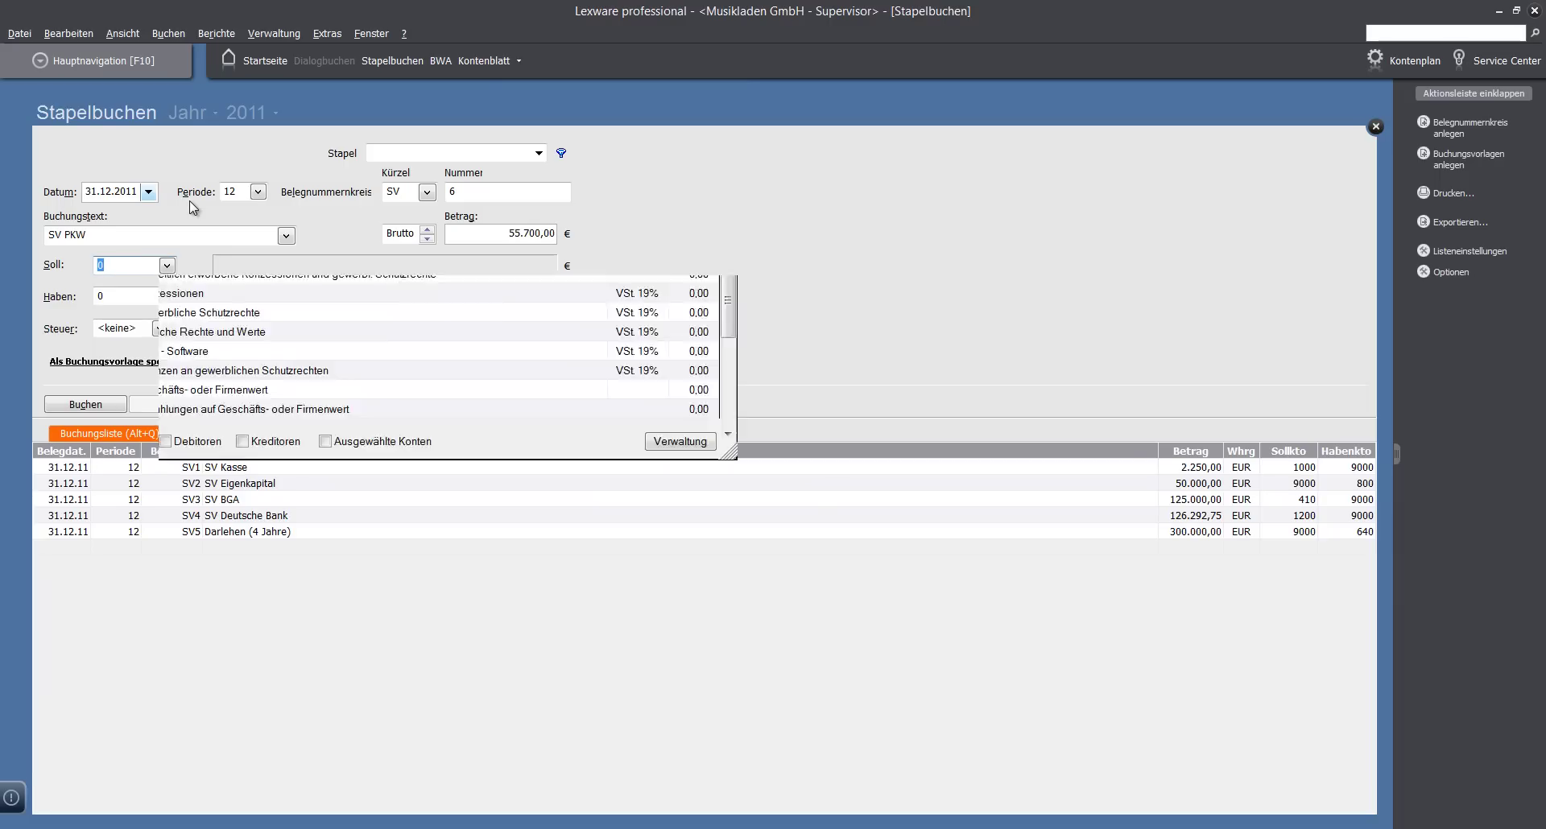
text(pkw)
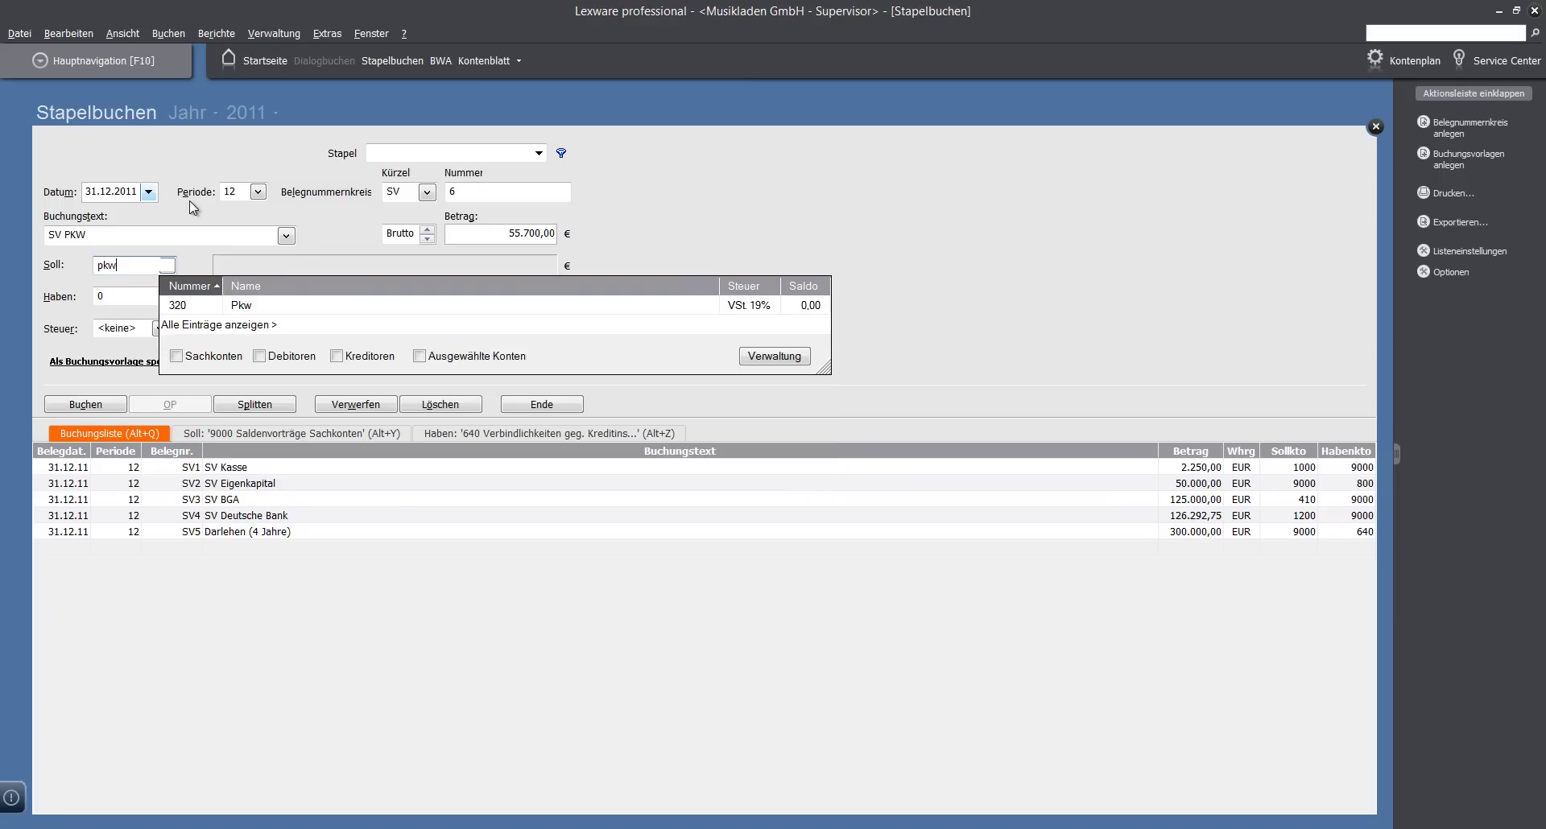
key(Down)
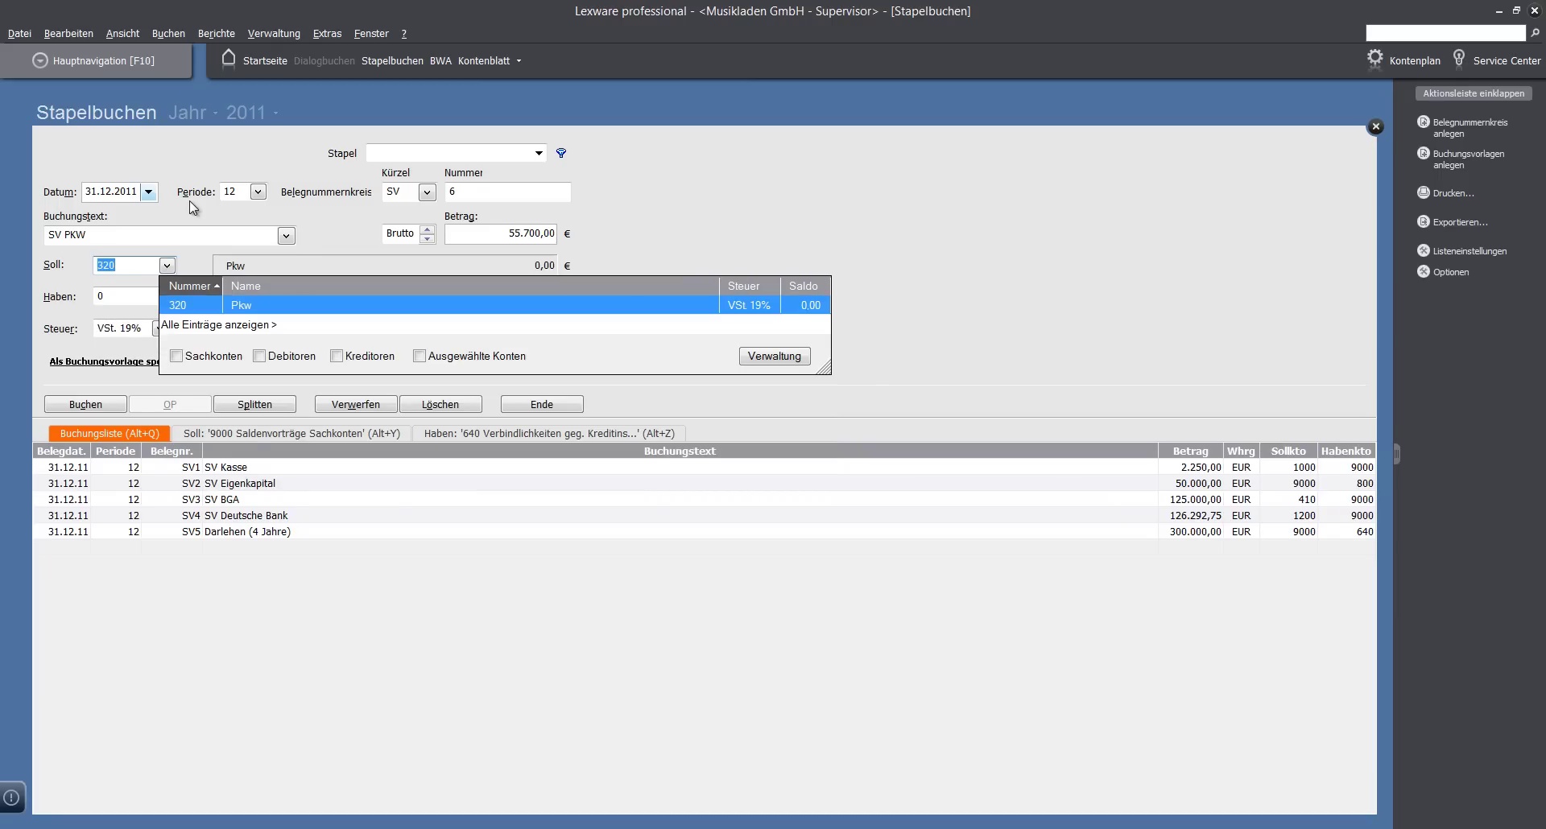
key(Return)
text(9000)
key(Return)
key(Return)
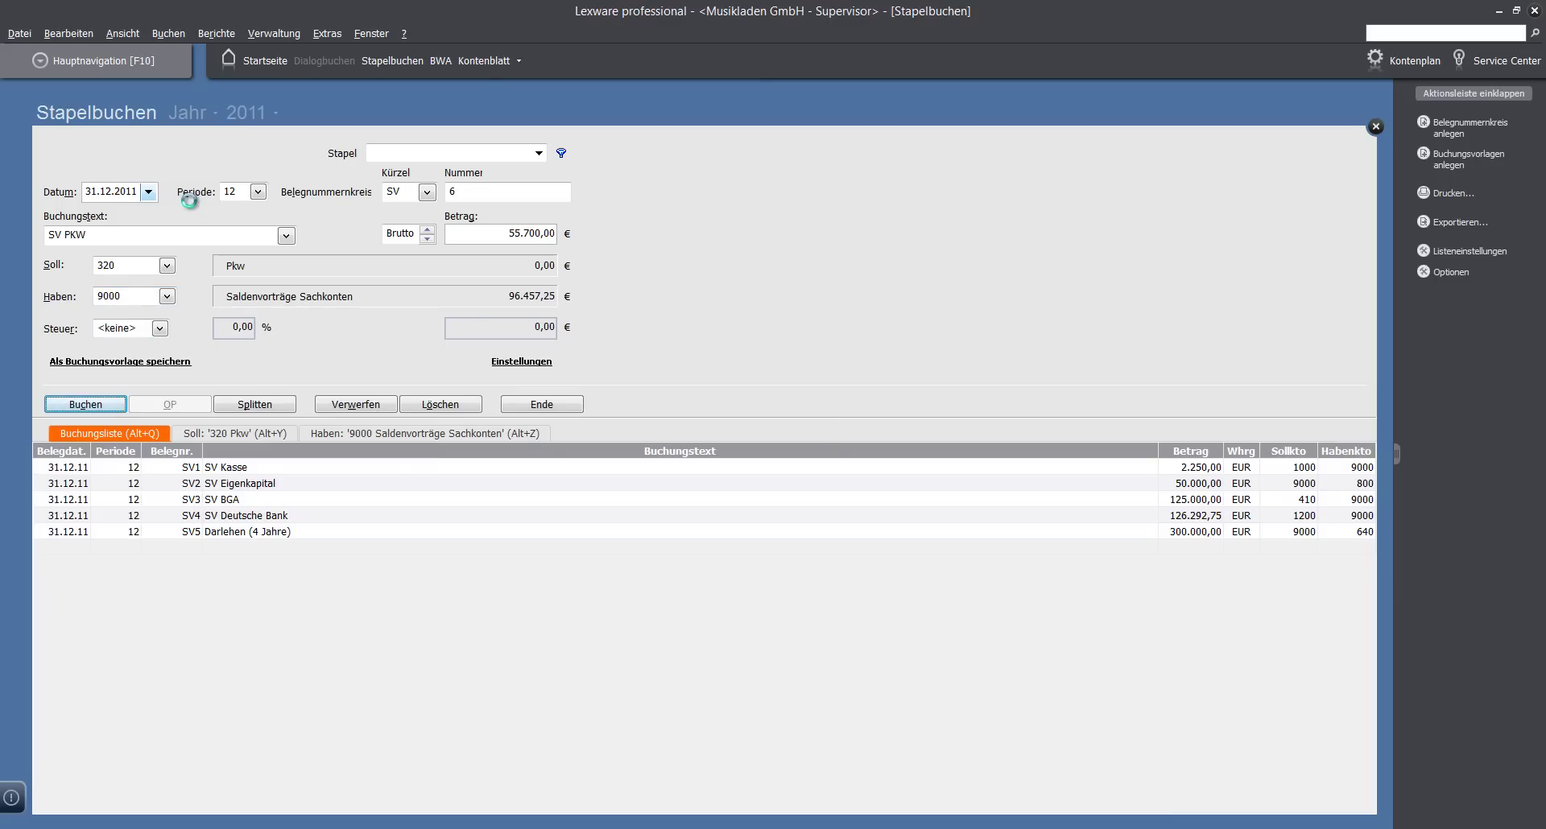
key(Return)
- Fill in the next entry with document number 7, posting text "SV LKW" and amount 75.000 €
key(Return)
key(Return)
key(Return)
text(7)
key(Return)
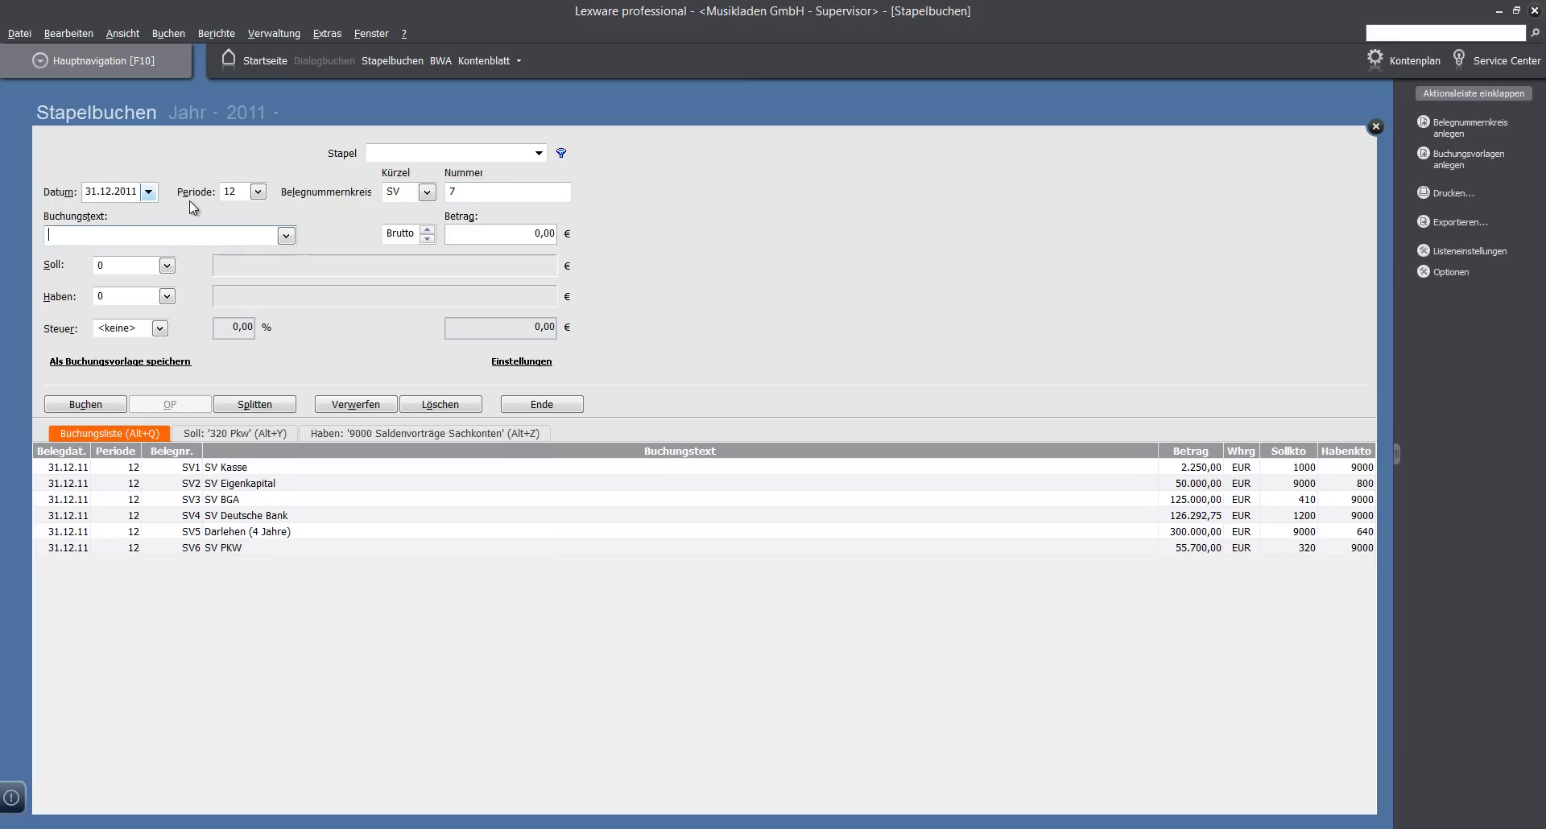
text(SV LKW)
key(Tab)
text(75.000)
key(Tab)
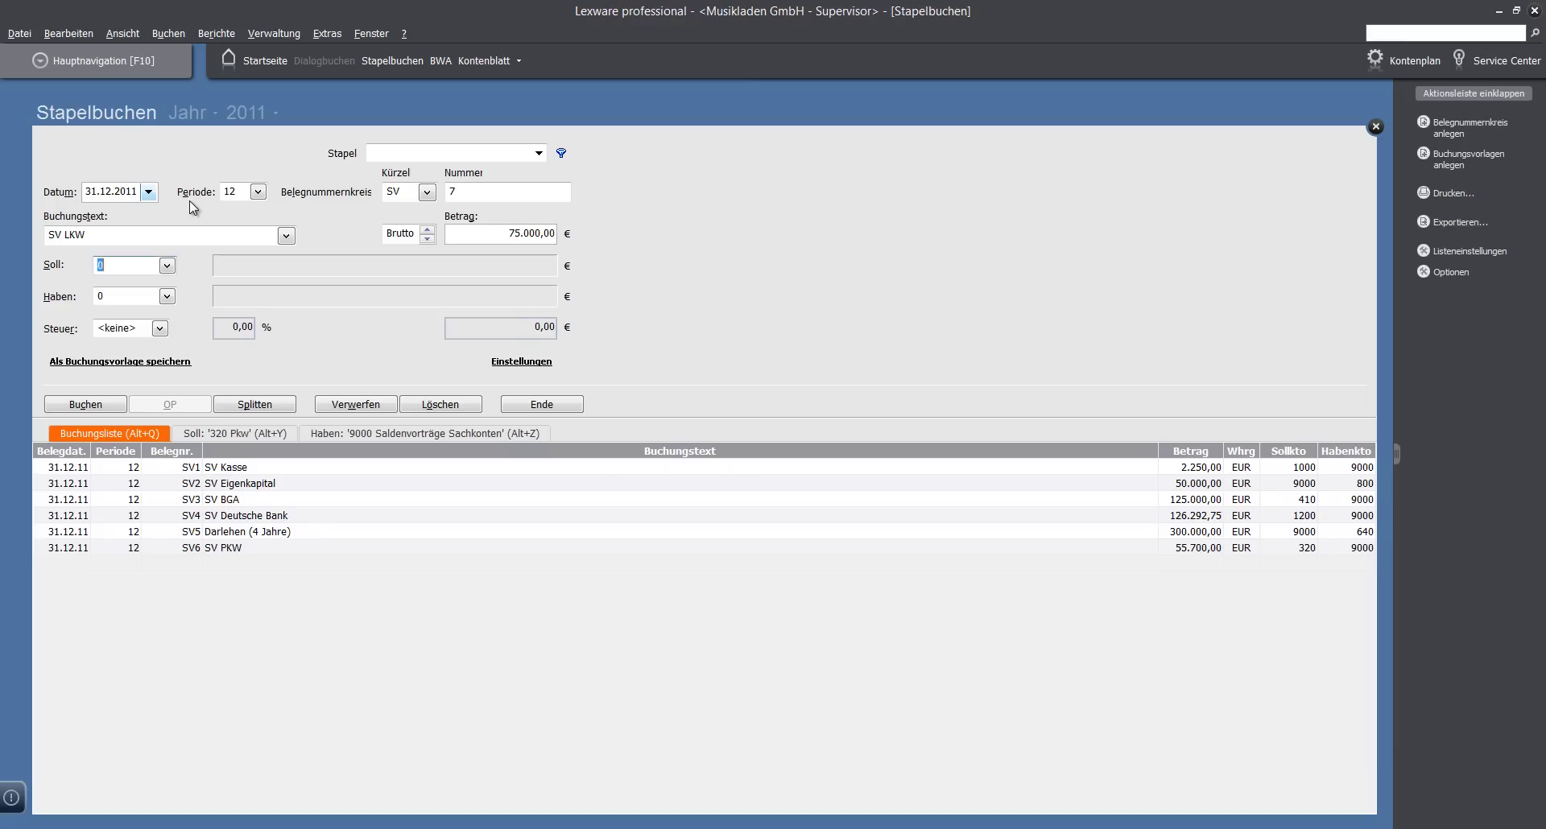
- Assign debit account 350 Lkw and credit account 9000, and post the SV LKW opening entry
text(LKW)
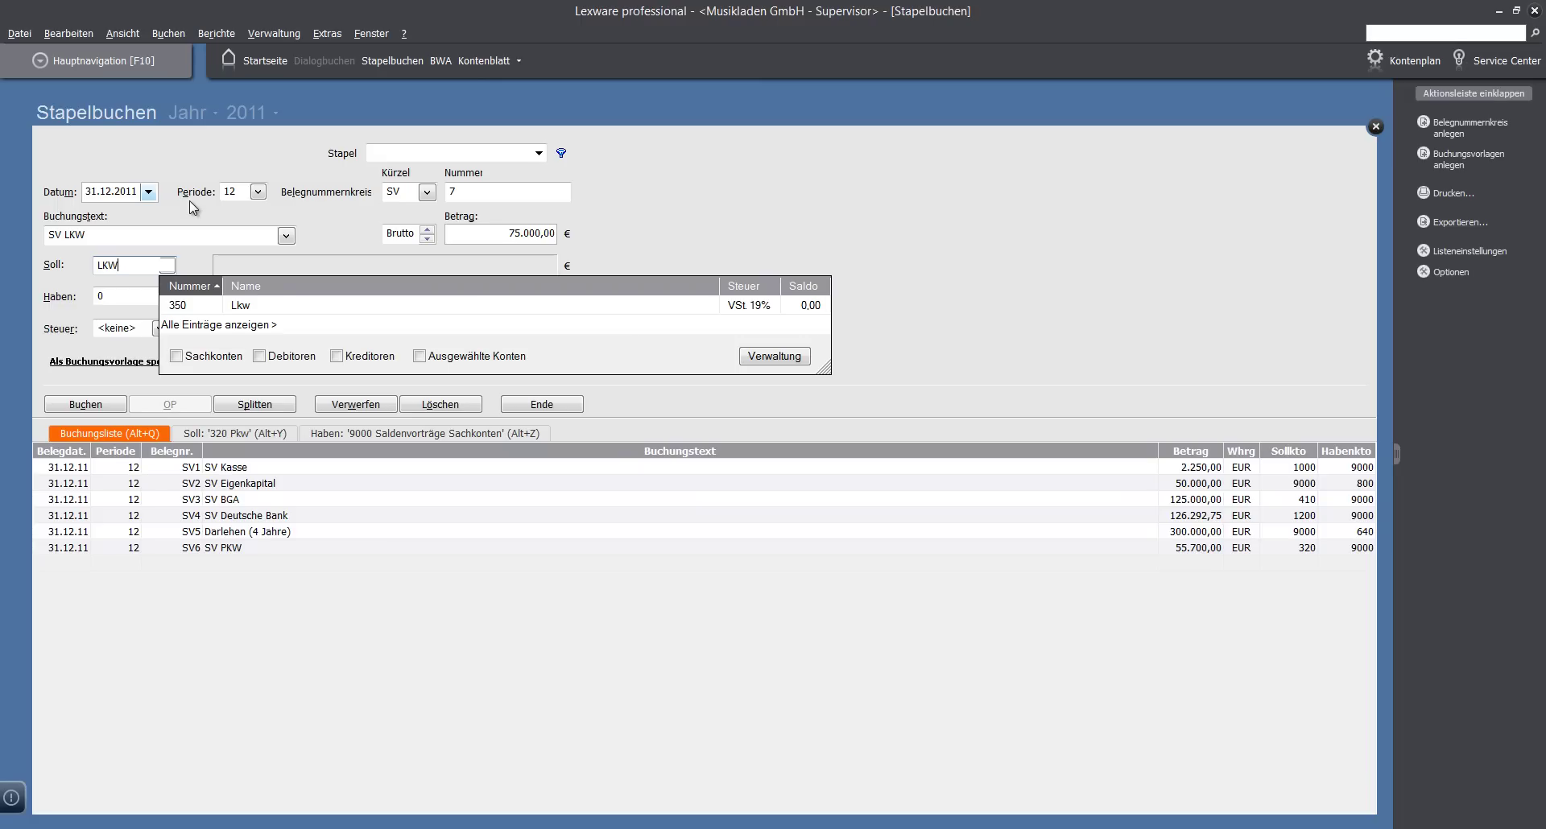
key(Down)
key(Return)
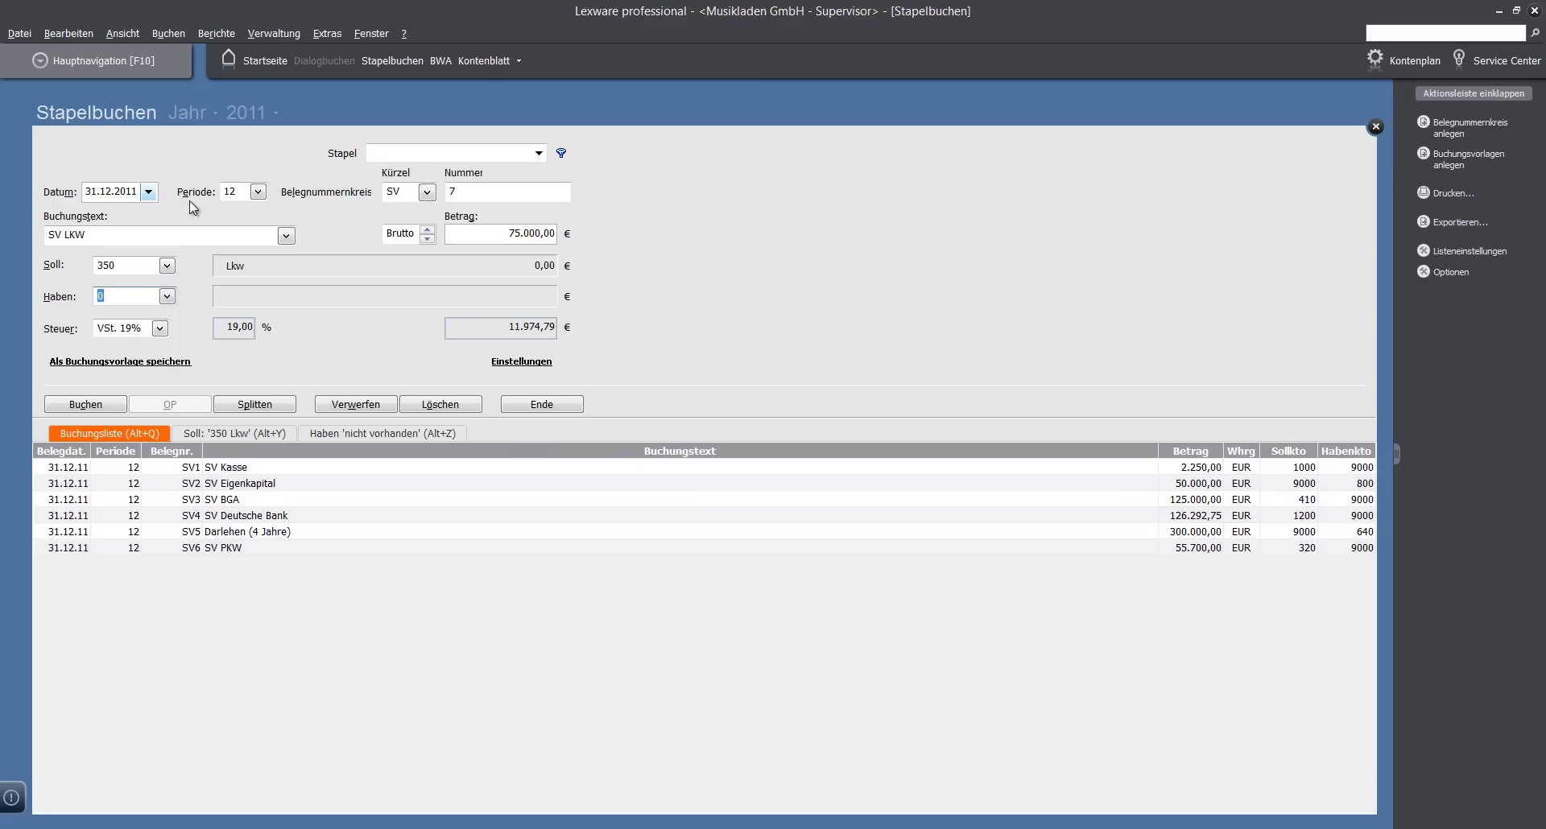
text(9000)
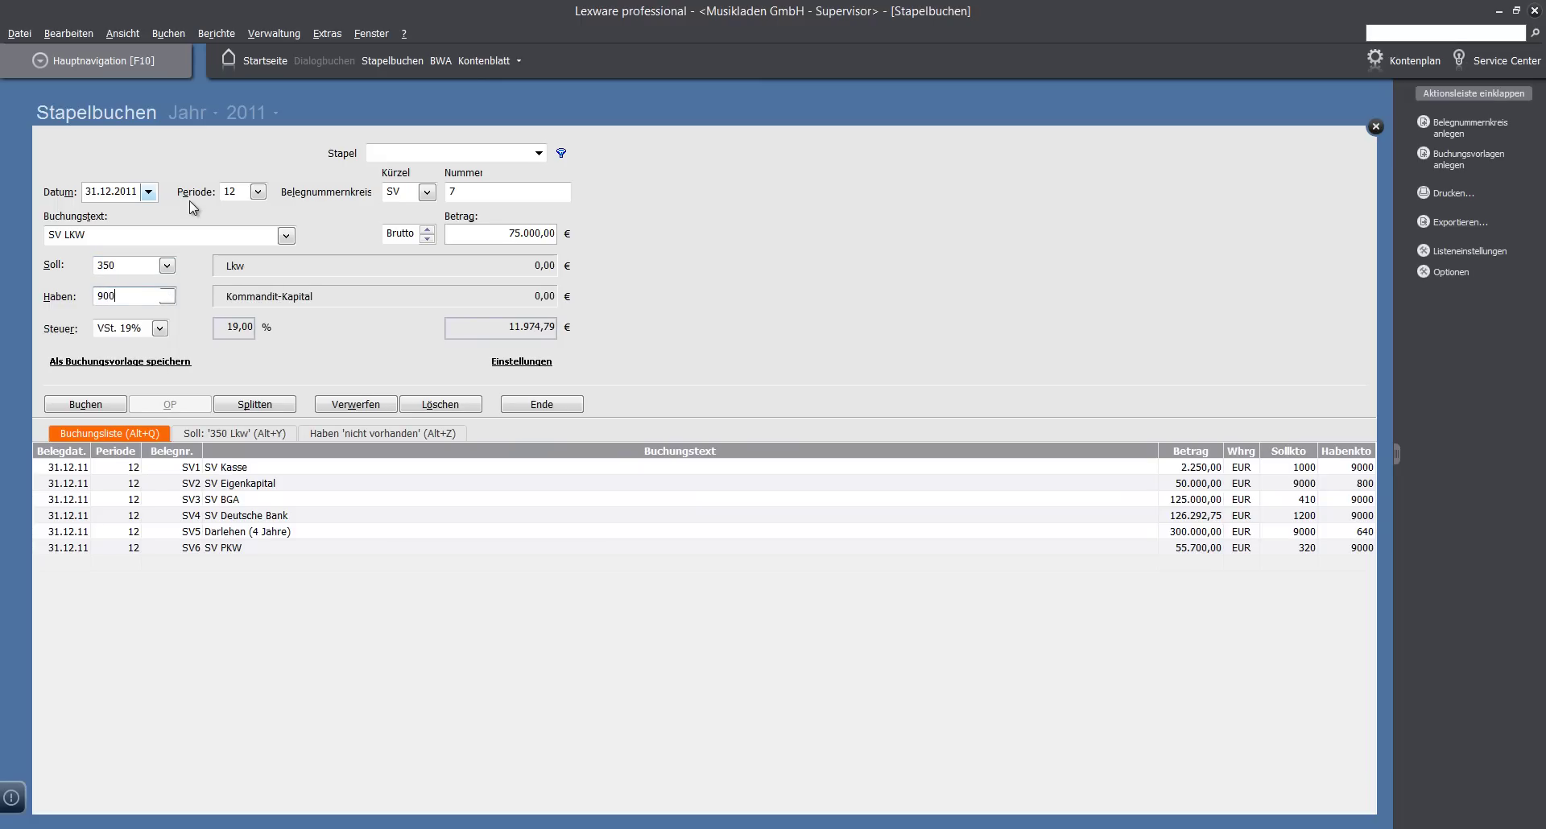
key(Return)
key(Return)
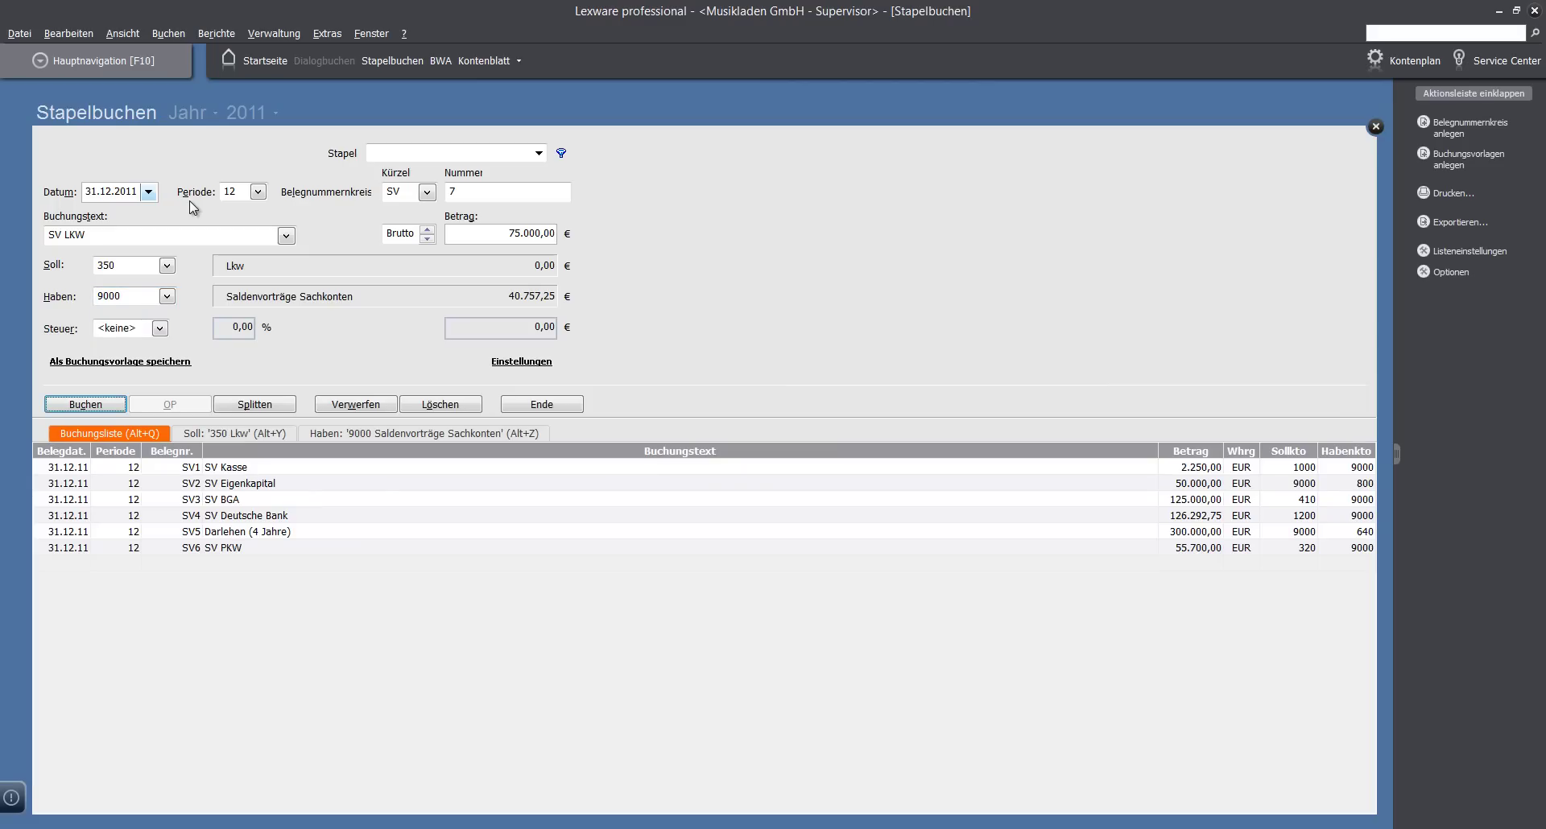
key(Return)
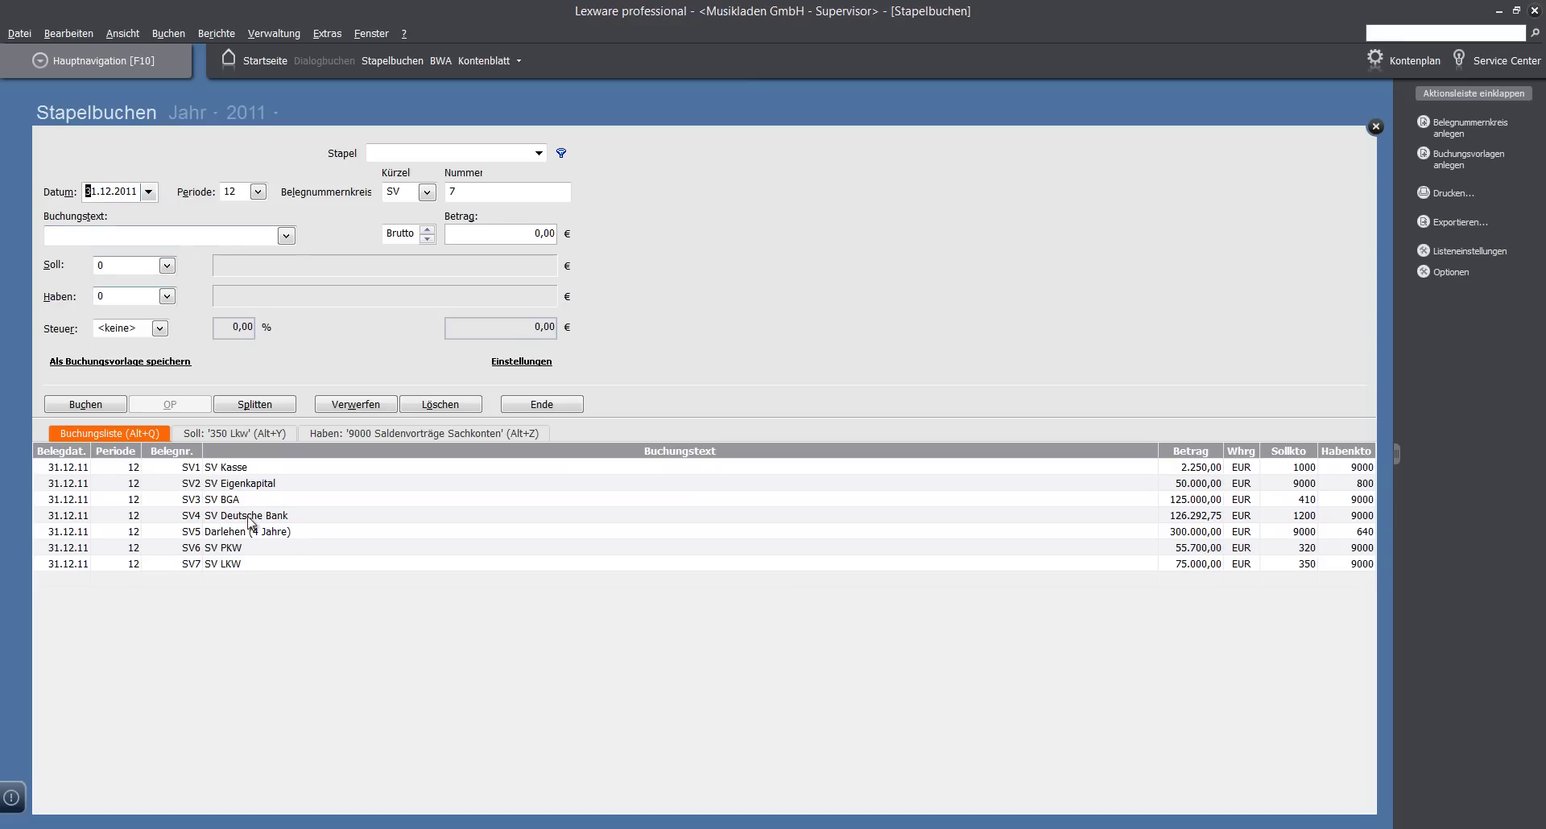
- Change the posting text of entry SV 5 to "SV Darlehen (4 Jahre)" and sort the posting list by document number
click(283, 534)
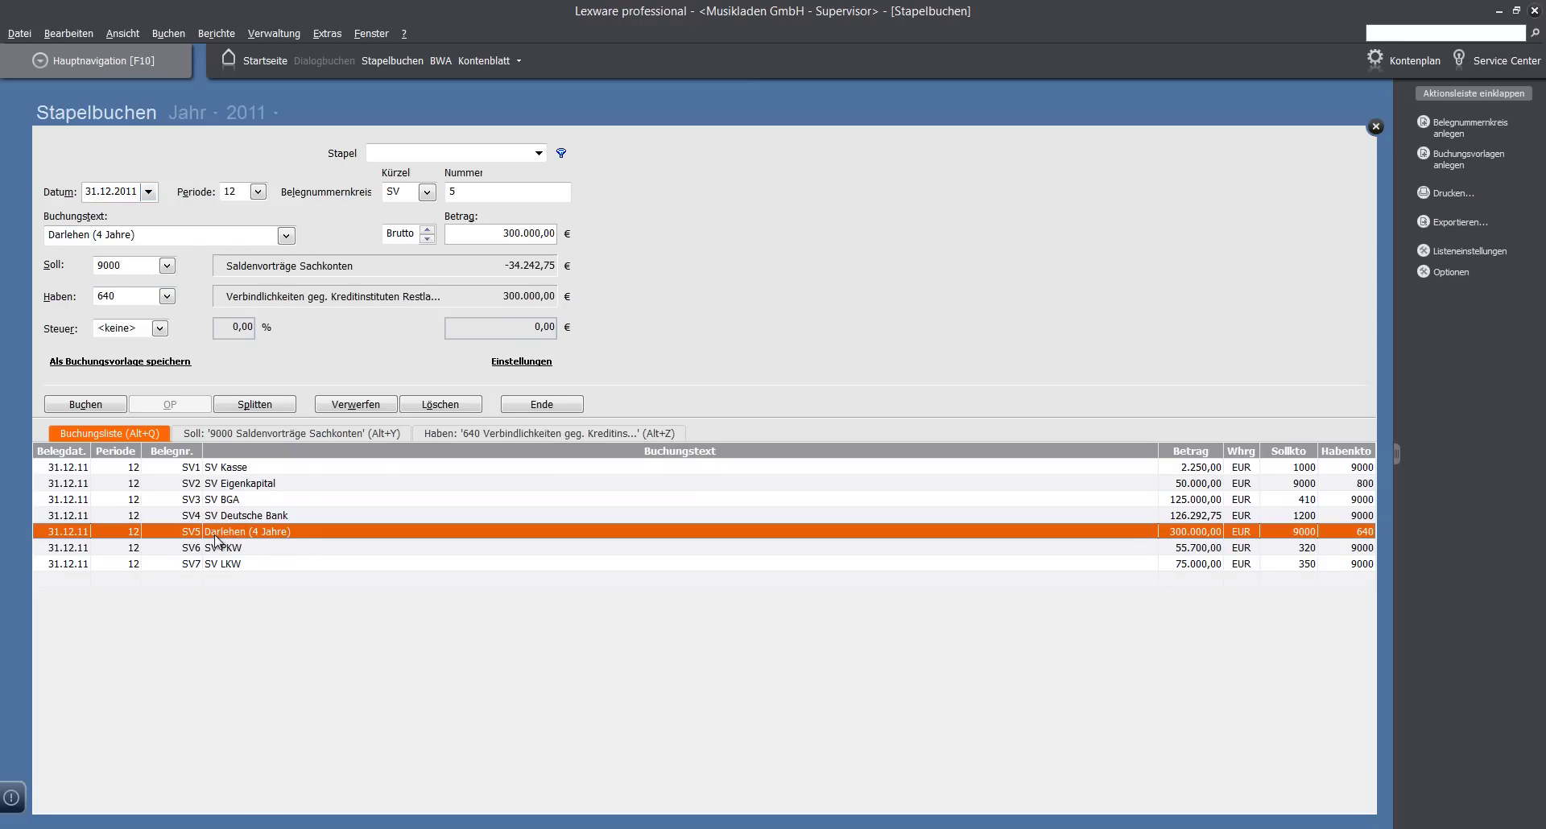
click(52, 239)
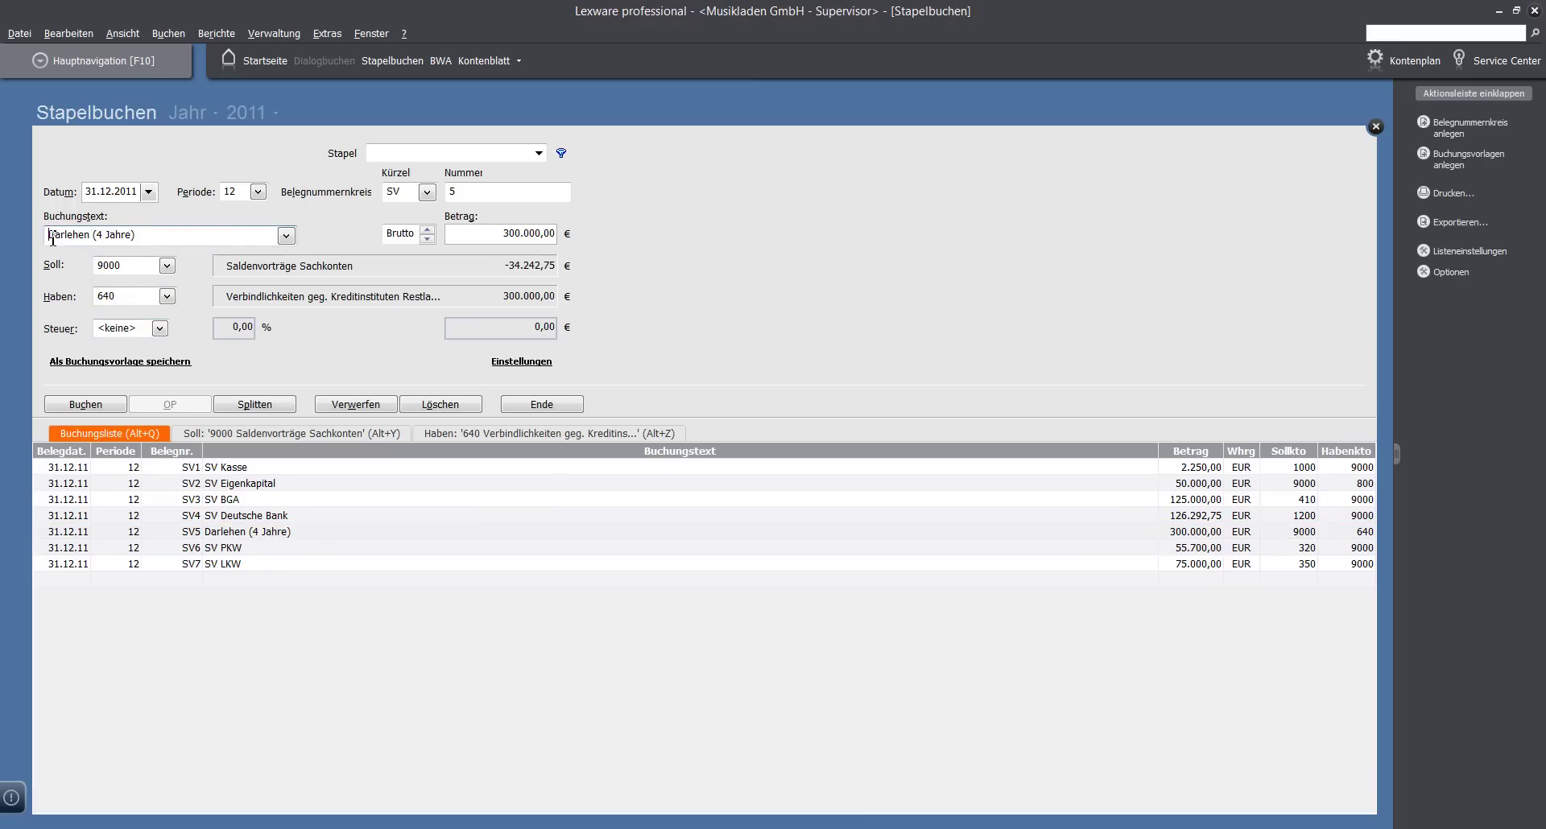
text(SV)
click(58, 404)
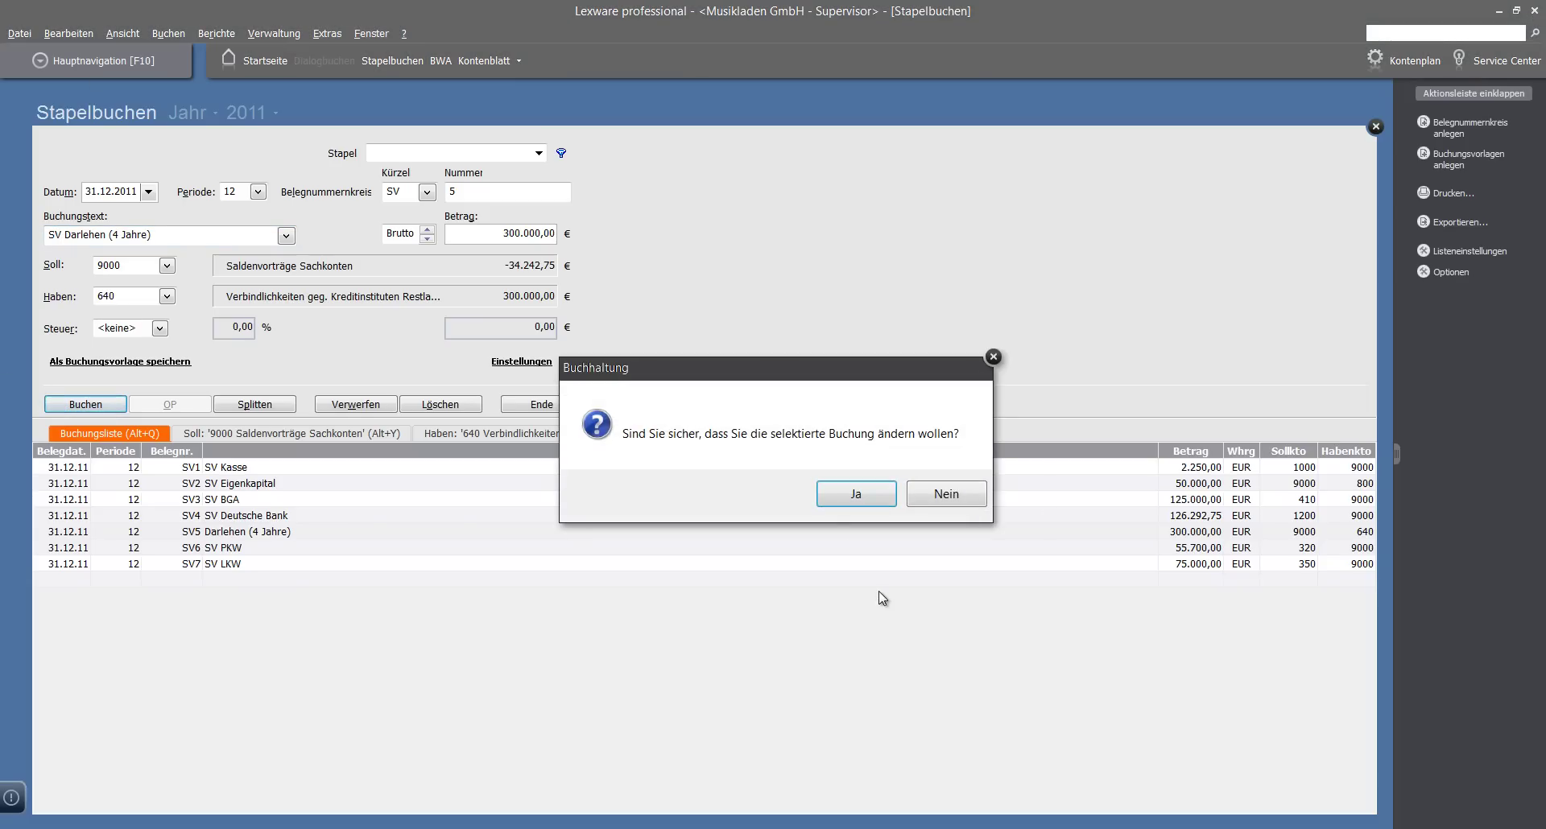
click(869, 494)
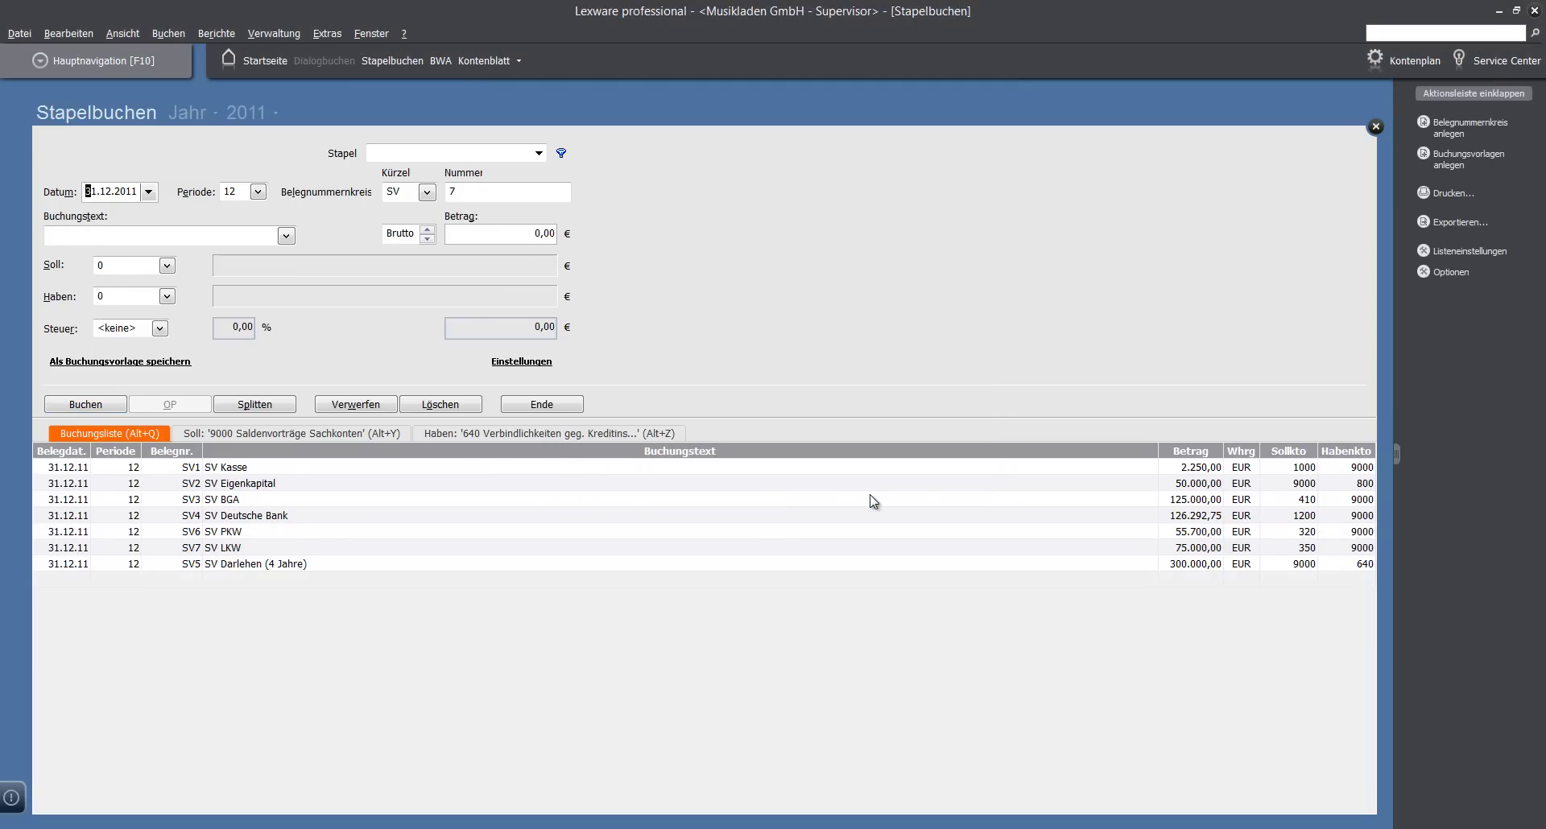
click(226, 566)
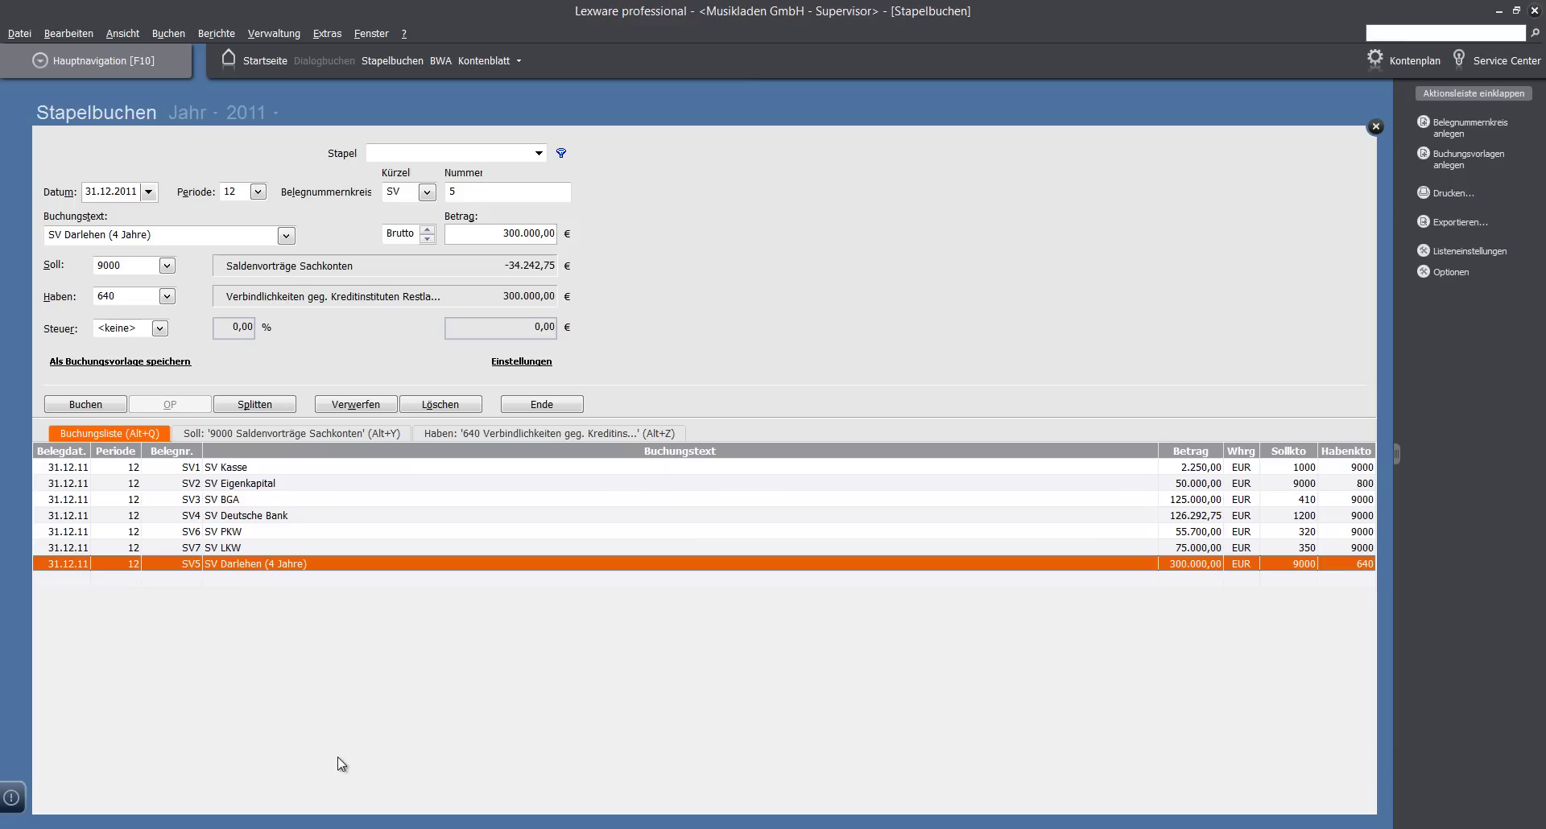
click(187, 456)
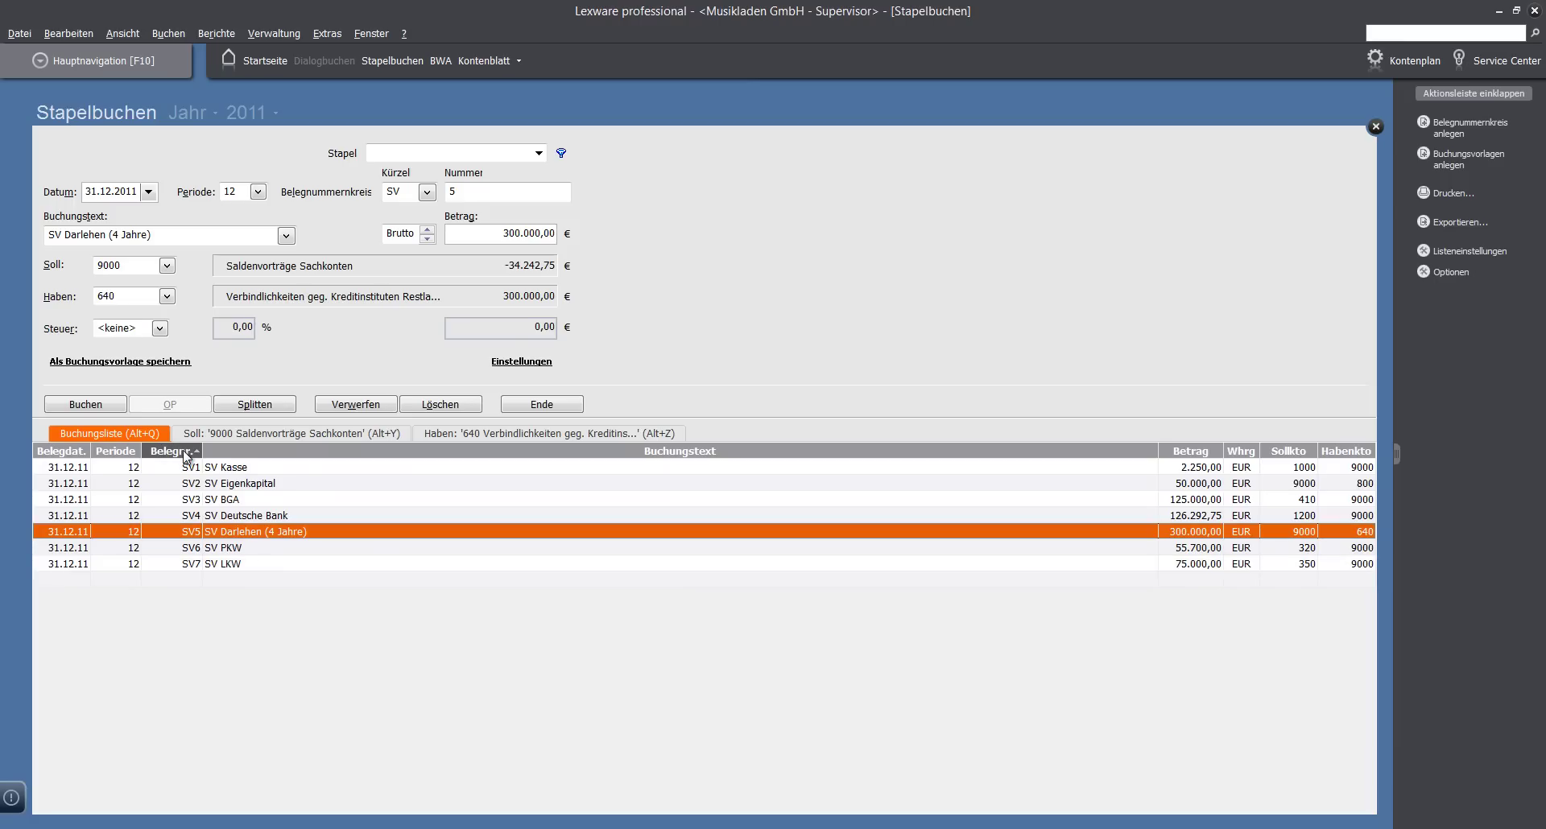